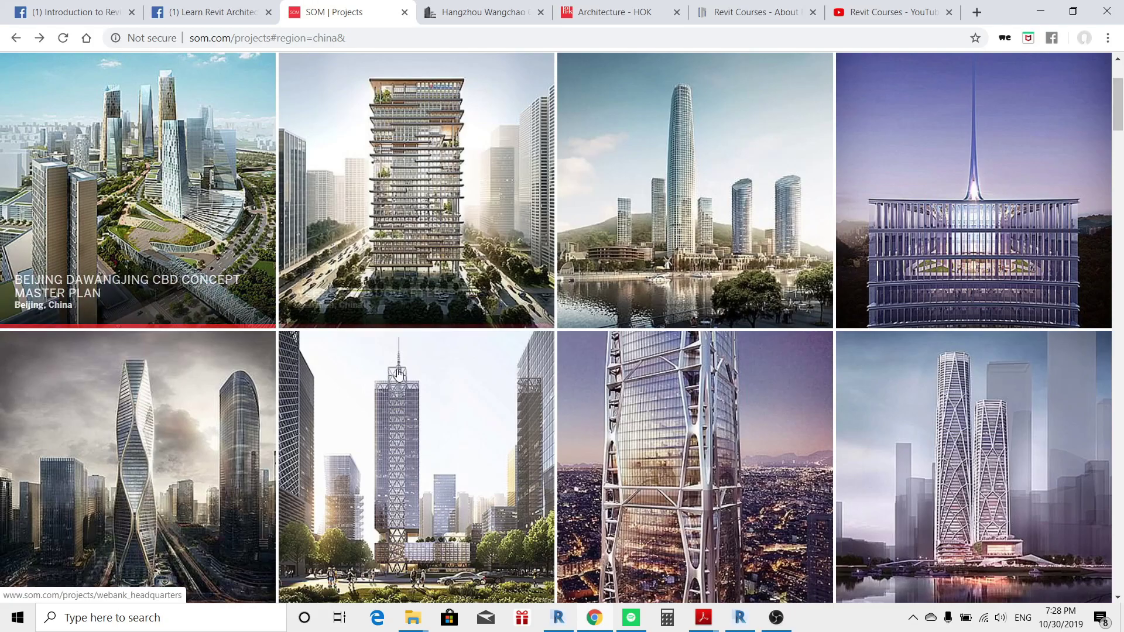
pyautogui.scroll(-2, 386, 375)
pyautogui.scroll(-2, 387, 376)
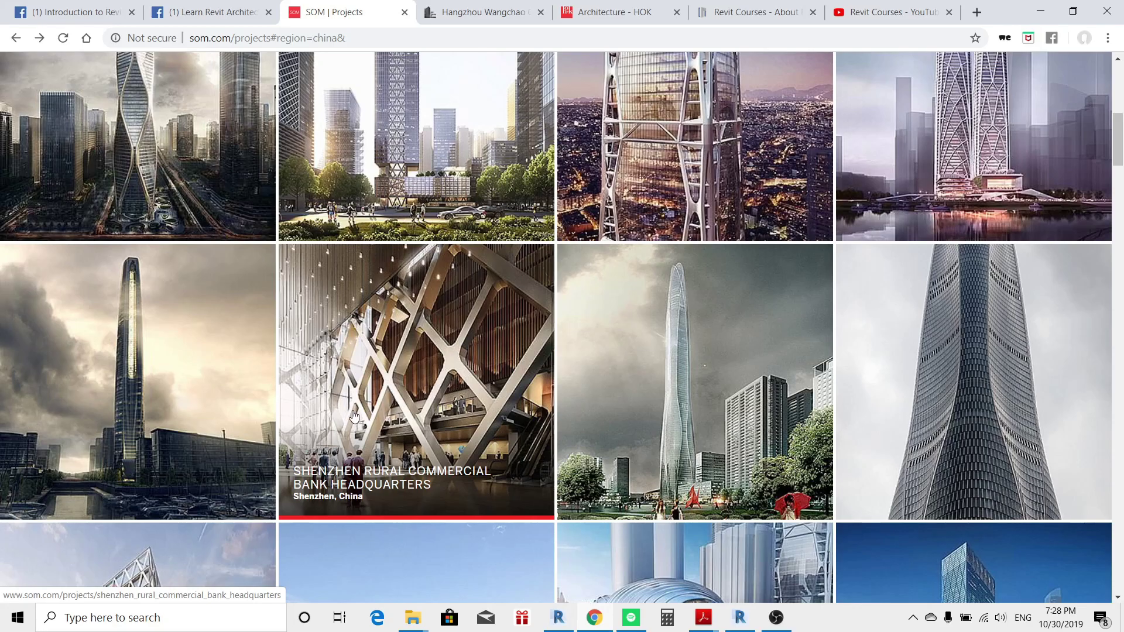
# Start a new family from the Mass template in the Conceptual Mass folder in Revit 2020
pyautogui.click(739, 617)
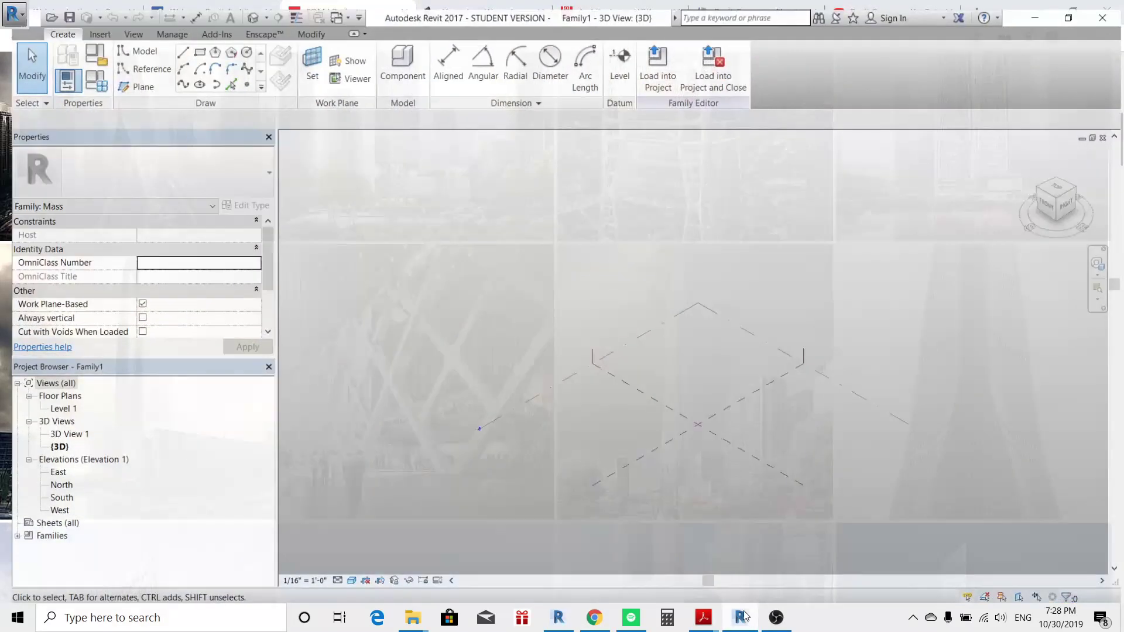
pyautogui.click(15, 15)
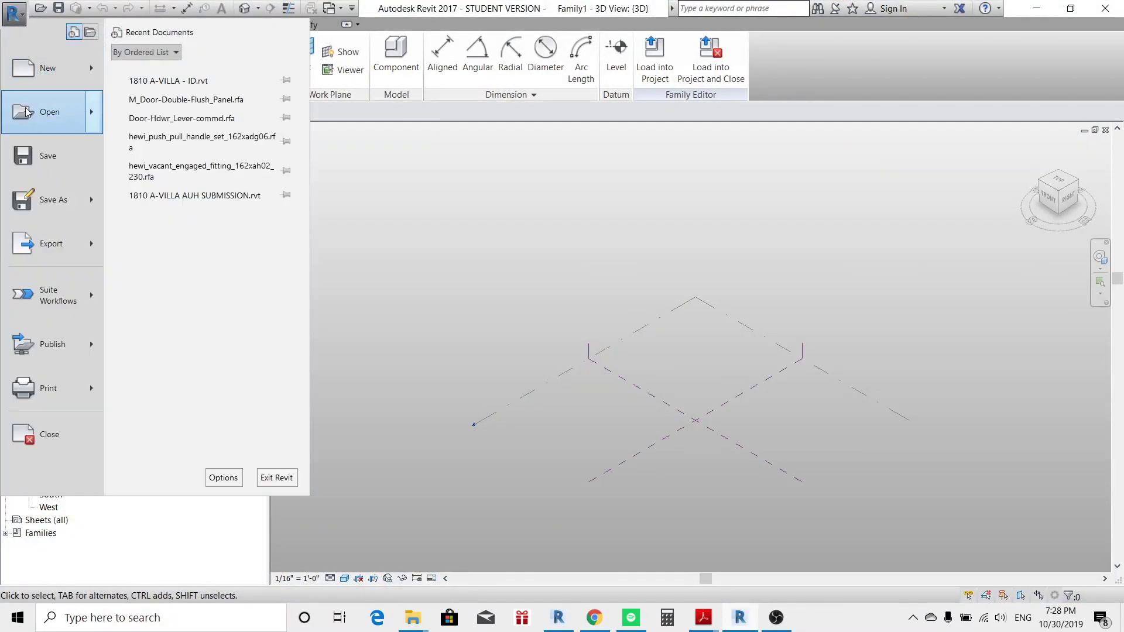
pyautogui.moveTo(49, 67)
pyautogui.click(236, 117)
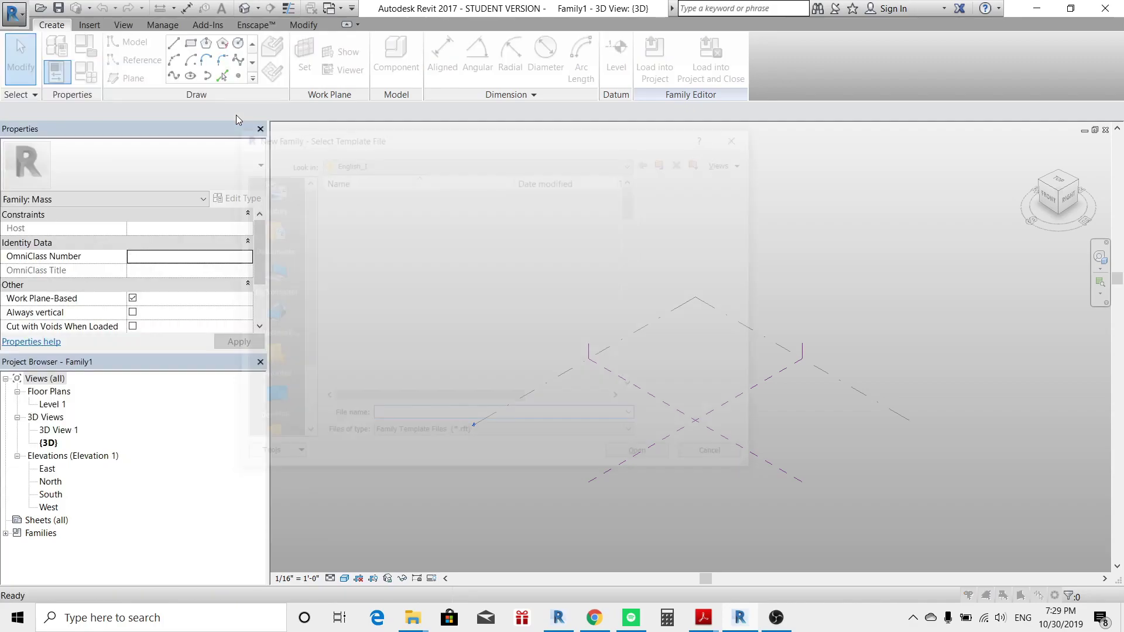
pyautogui.doubleClick(380, 211)
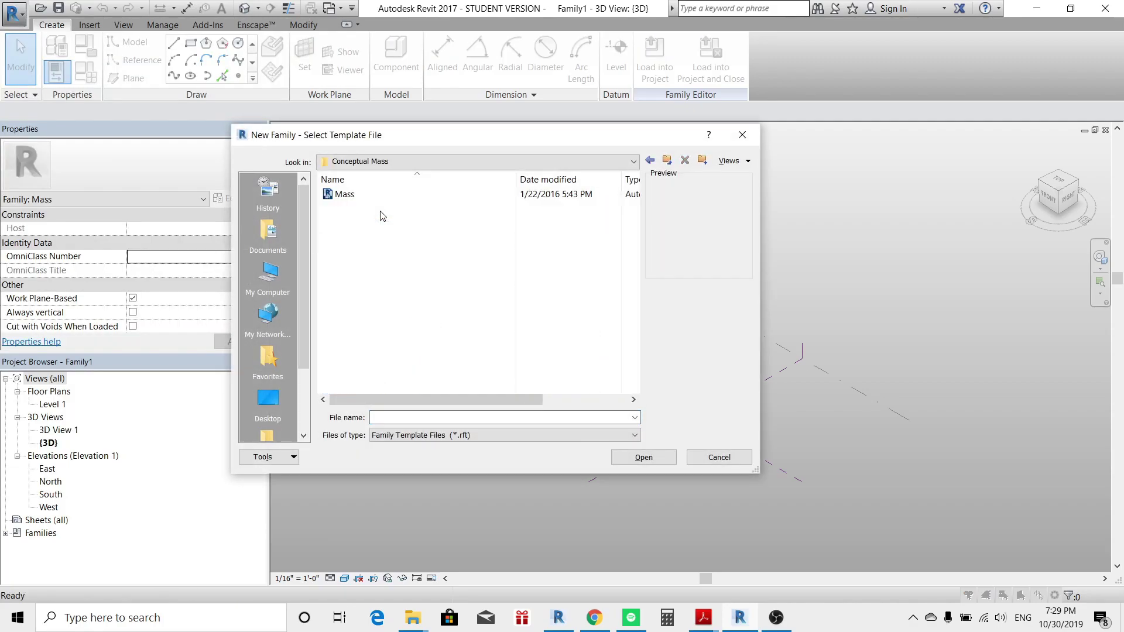
pyautogui.click(364, 199)
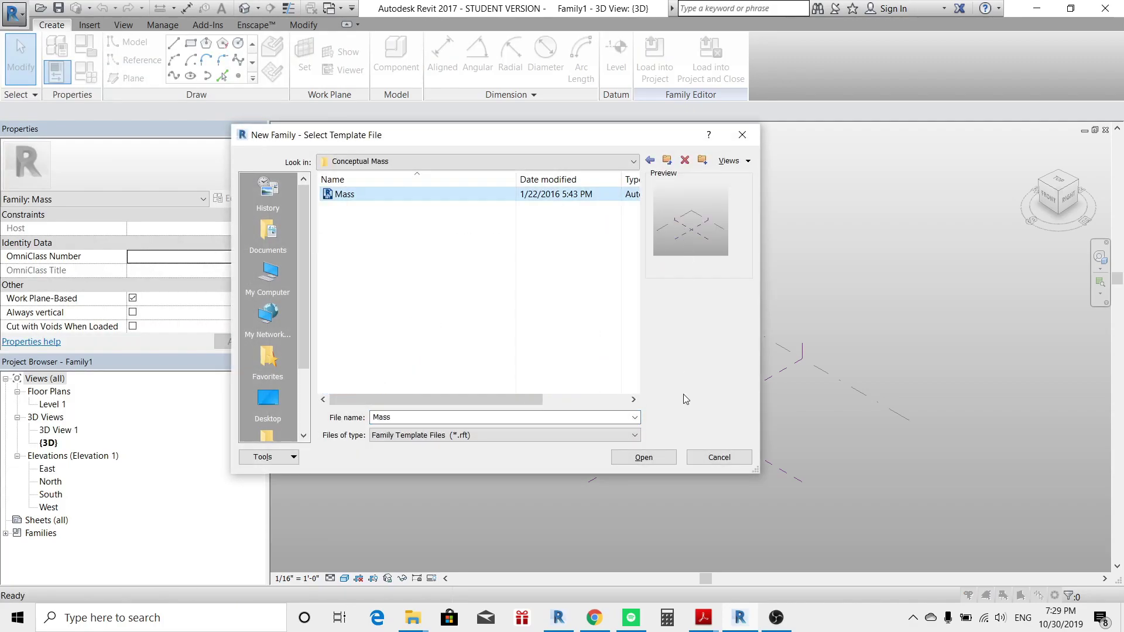
pyautogui.click(648, 455)
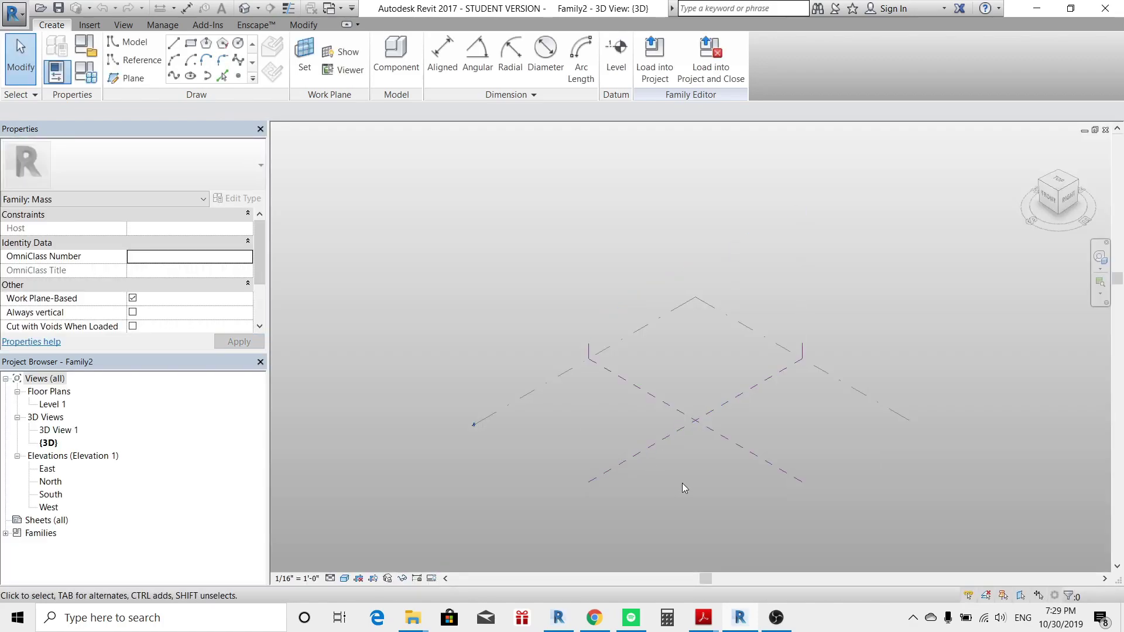
# In the newer Revit window, start a new family from the Metric Mass.rft template
pyautogui.moveTo(557, 618)
pyautogui.click(567, 597)
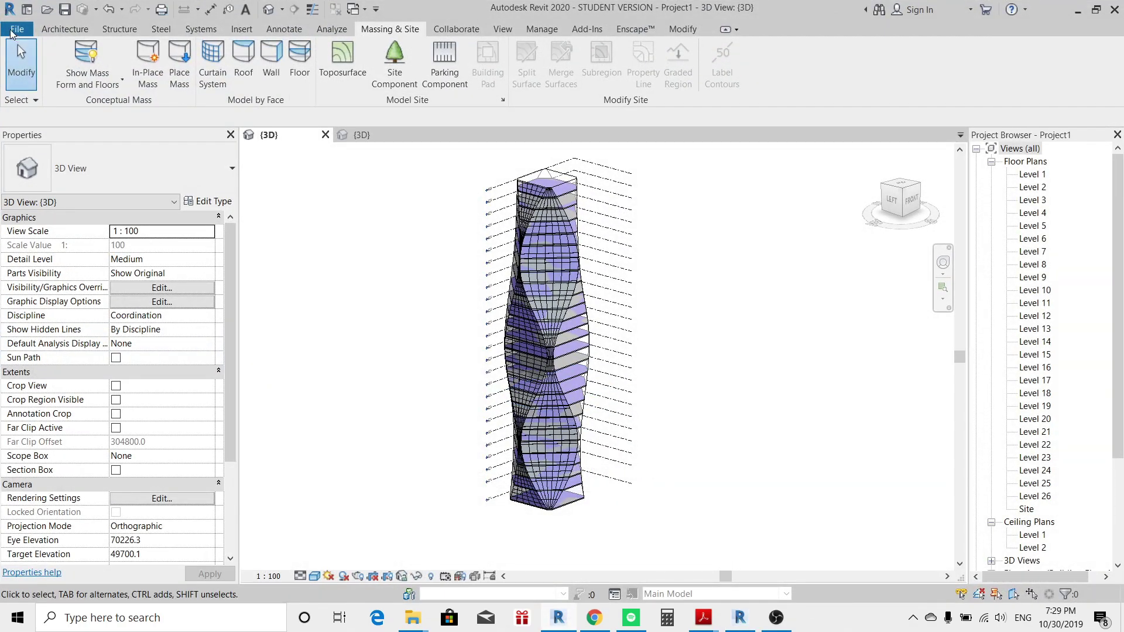
pyautogui.click(27, 9)
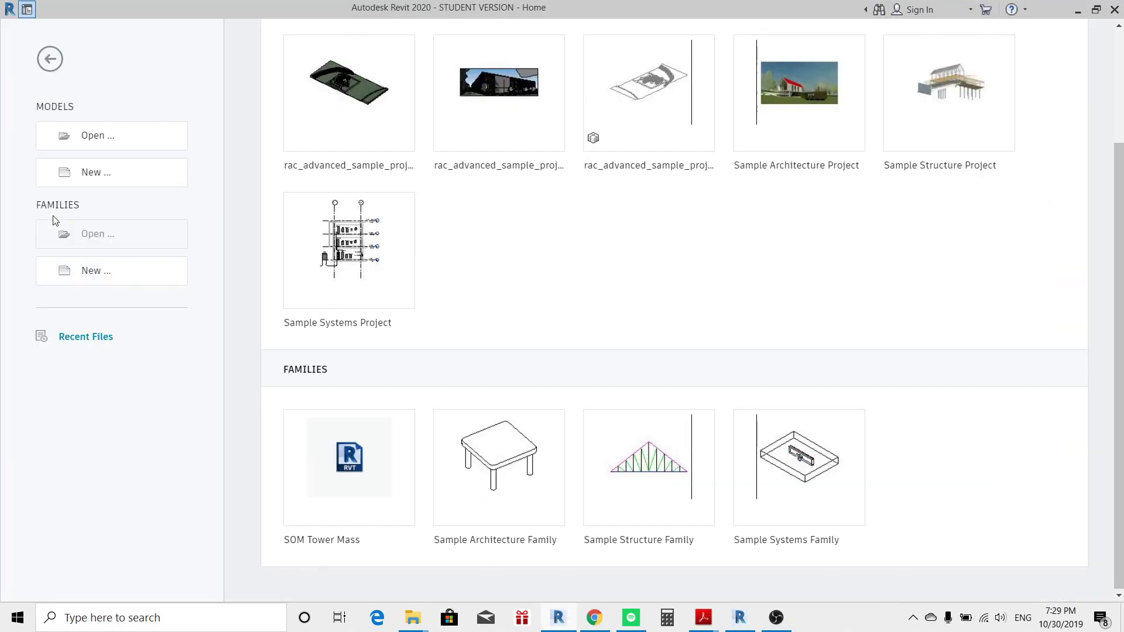
pyautogui.click(101, 272)
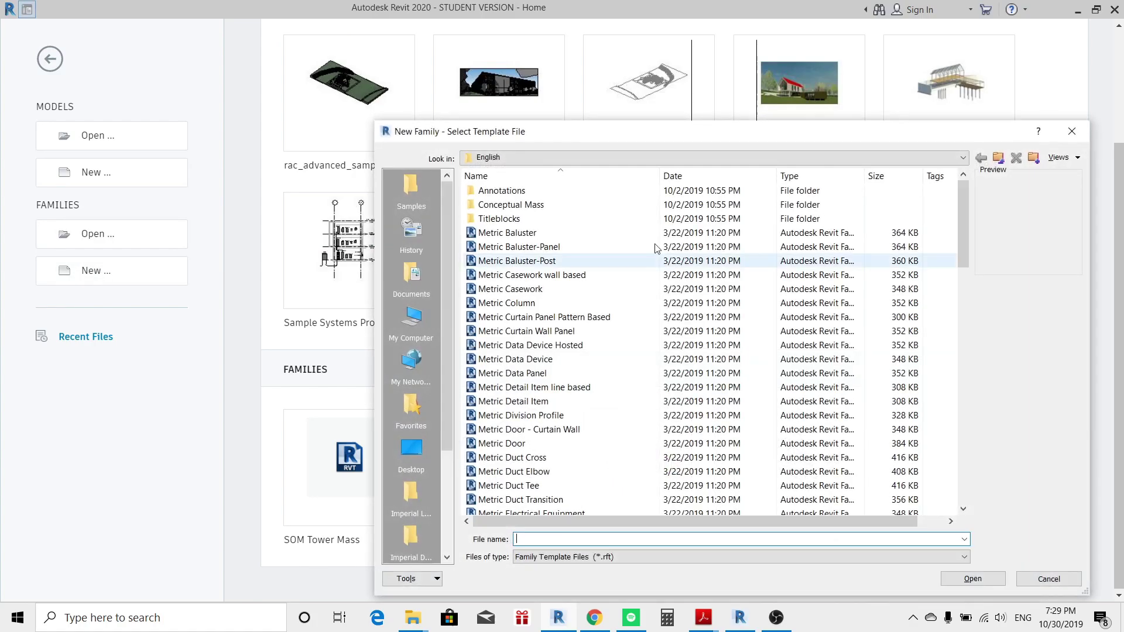
pyautogui.click(502, 192)
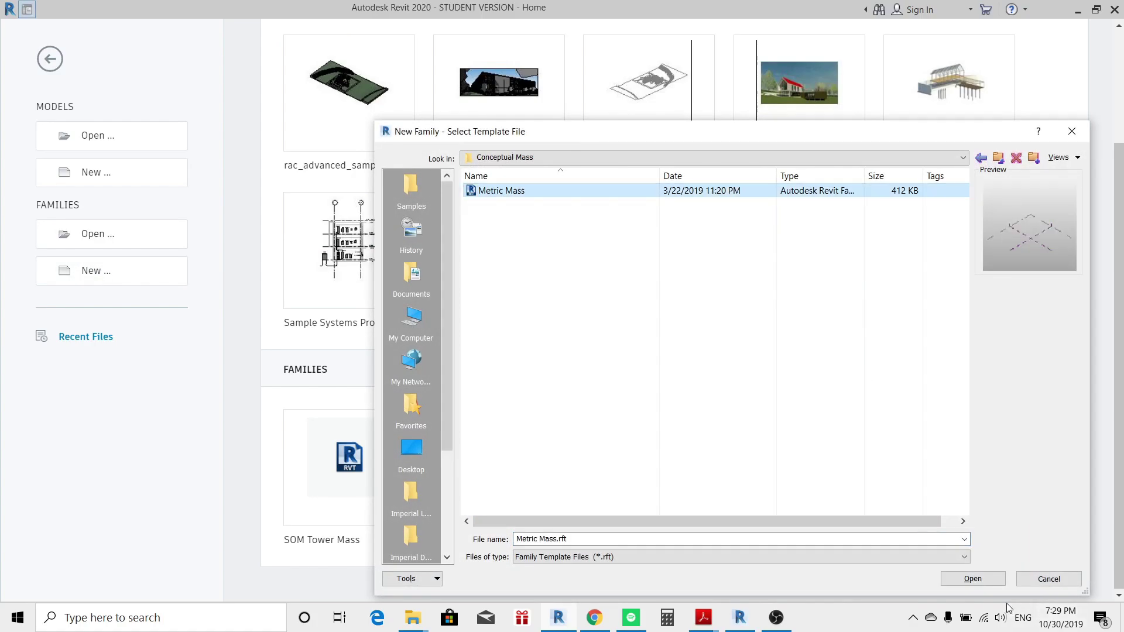
pyautogui.click(973, 578)
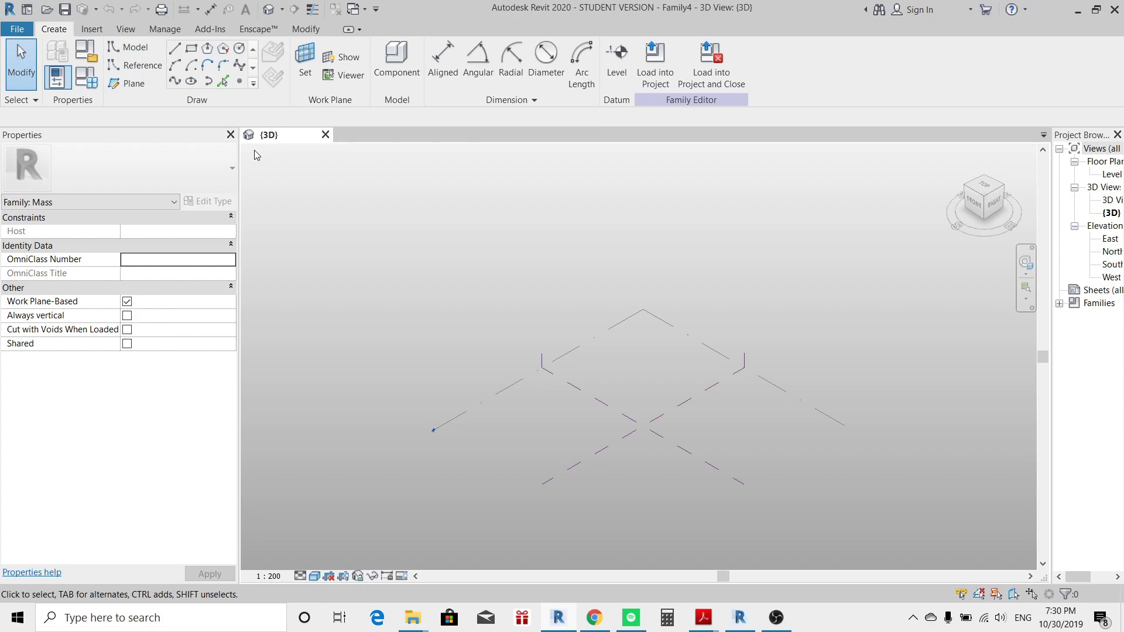
# Recentre the 3D view and turn on display of the active work plane
pyautogui.moveTo(544, 508); pyautogui.dragTo(499, 440, button='middle')
pyautogui.click(645, 274)
pyautogui.click(857, 253)
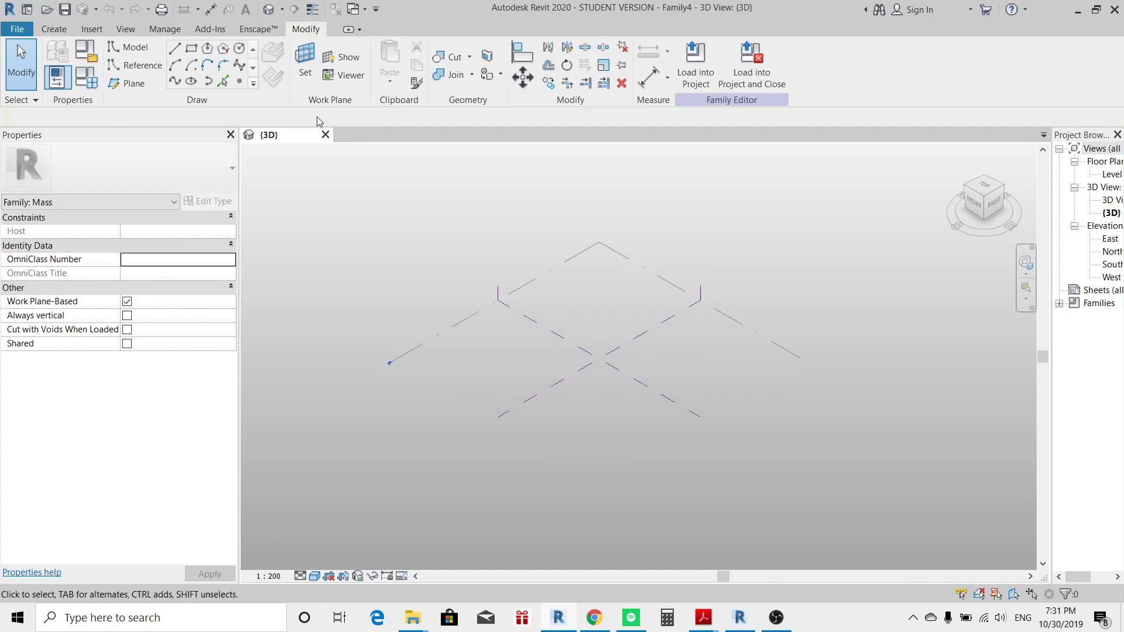
pyautogui.click(340, 63)
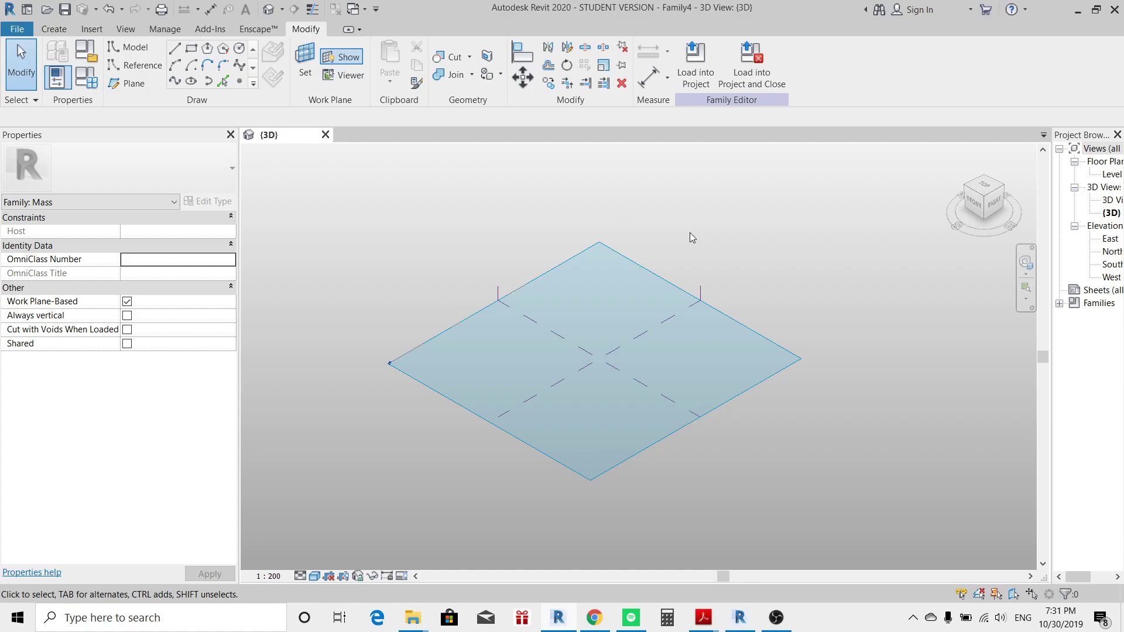
# Try the two center reference planes as work plane, then set Level 1 as the work plane
pyautogui.click(683, 312)
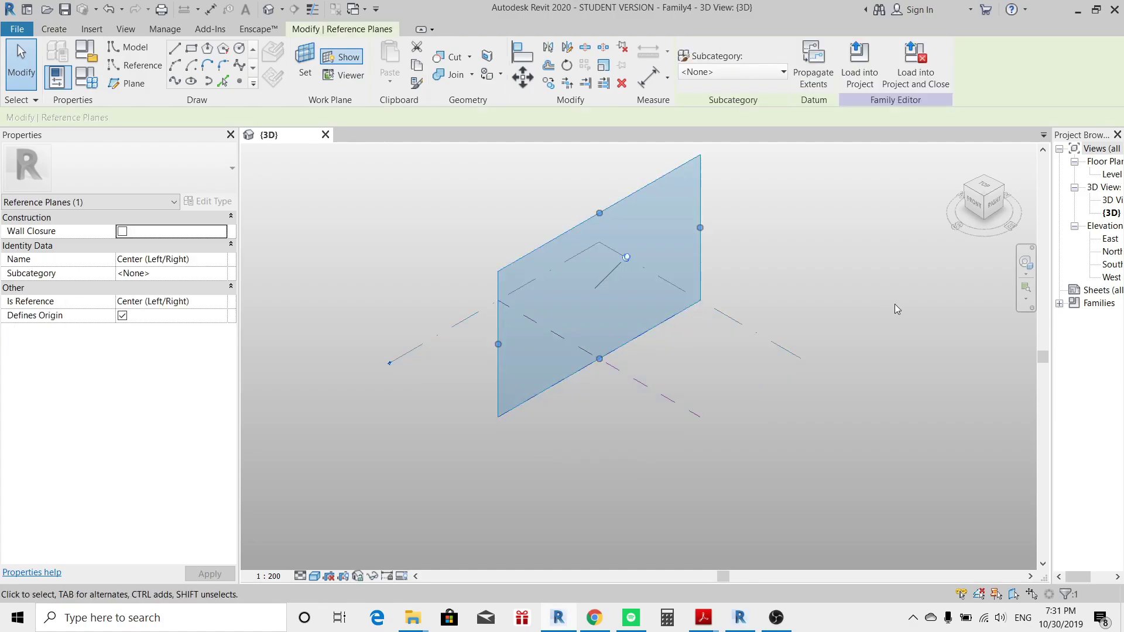
pyautogui.click(895, 304)
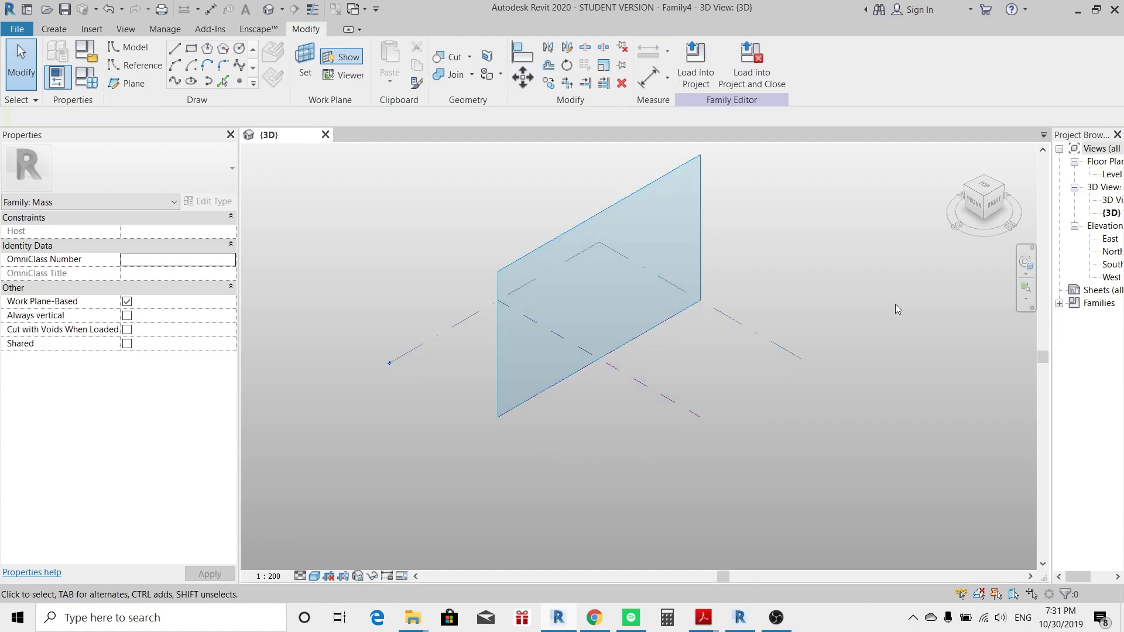
pyautogui.click(665, 396)
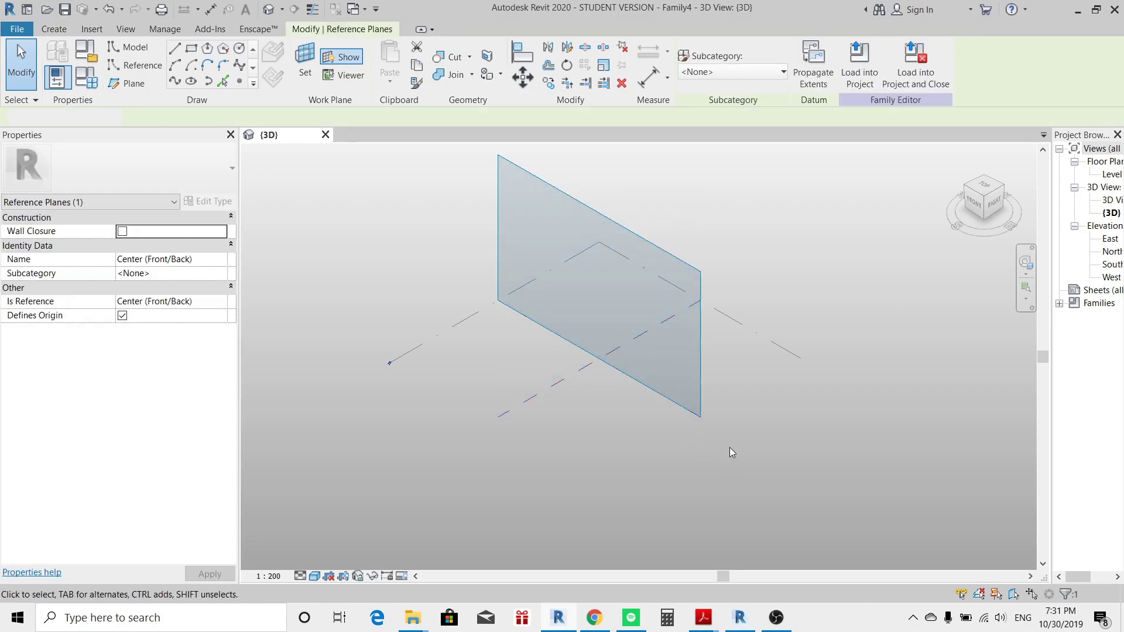
pyautogui.click(730, 447)
pyautogui.click(759, 331)
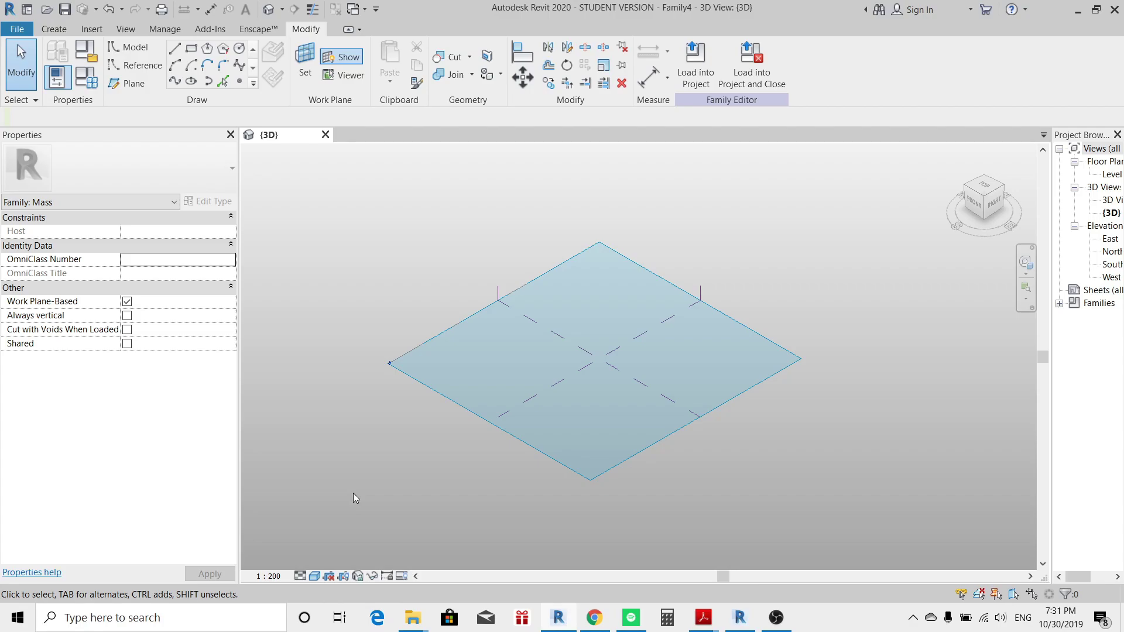
# Sketch a model-line rectangle near the centre of the Level 1 plane
pyautogui.click(190, 48)
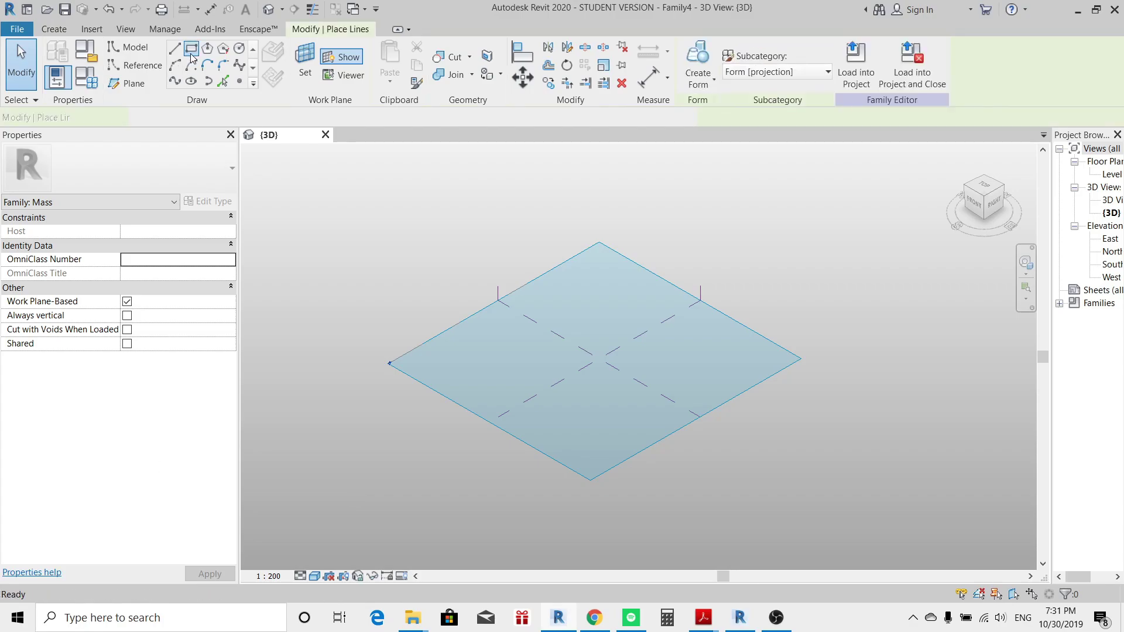
pyautogui.click(603, 357)
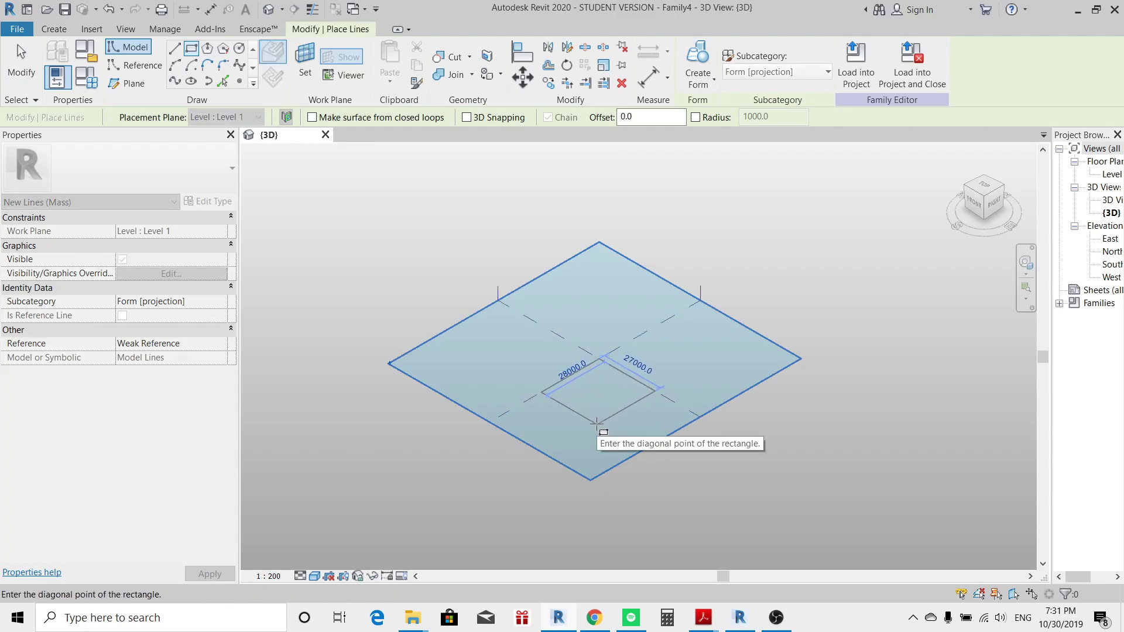
pyautogui.click(604, 424)
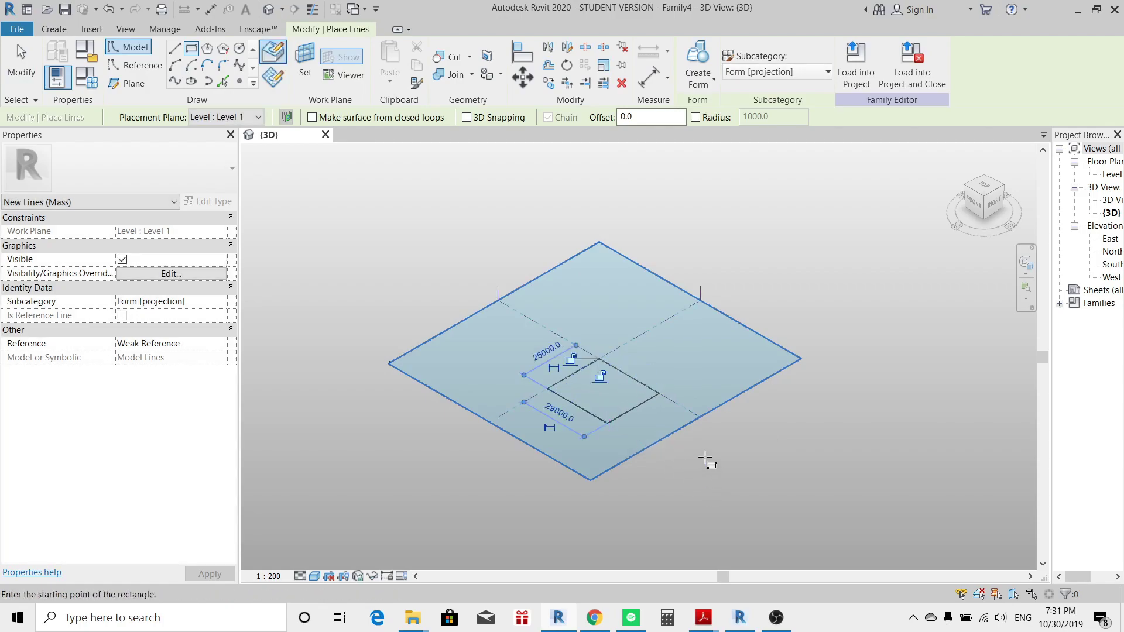
pyautogui.press('Escape')
pyautogui.press('Escape')
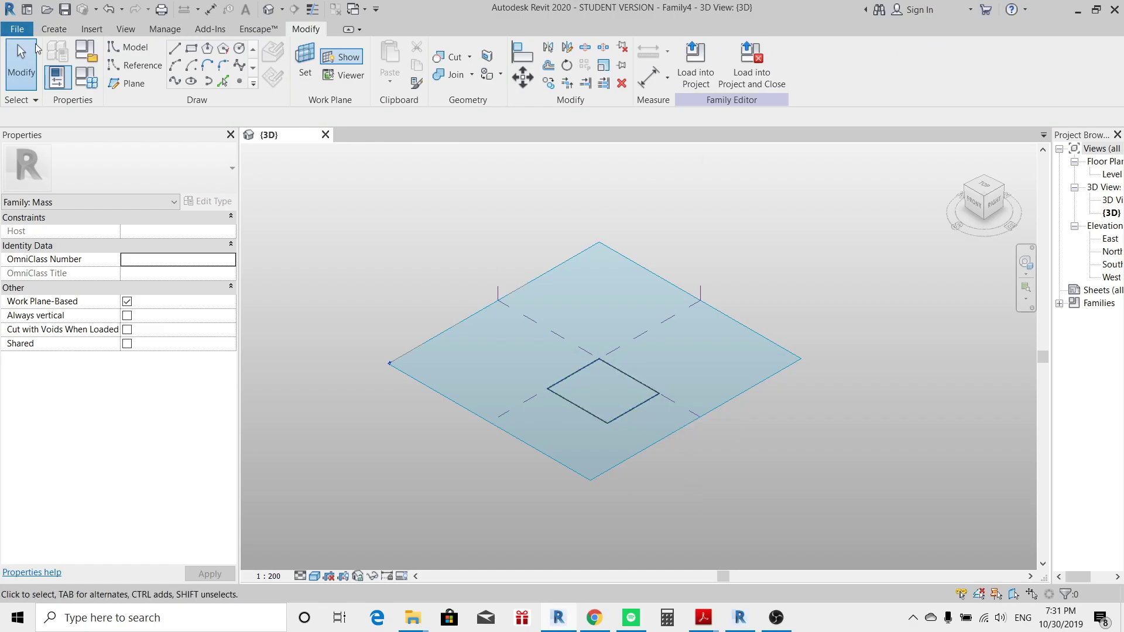
# Select the whole rectangle chain and turn it into a solid box form
pyautogui.press('Tab')
pyautogui.click(627, 413)
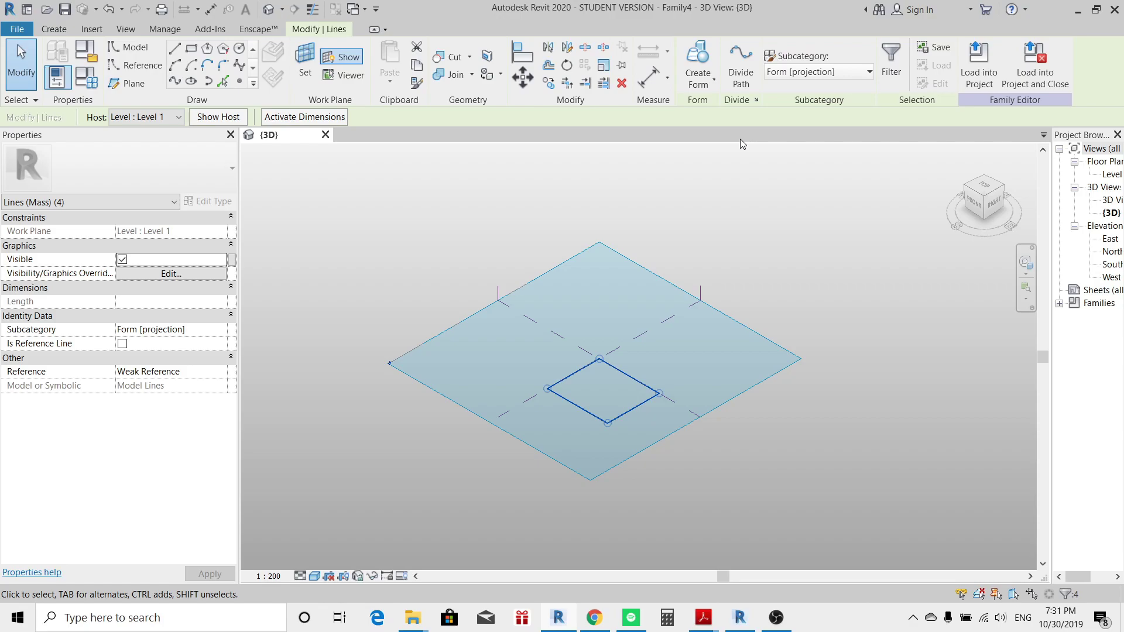
pyautogui.click(703, 83)
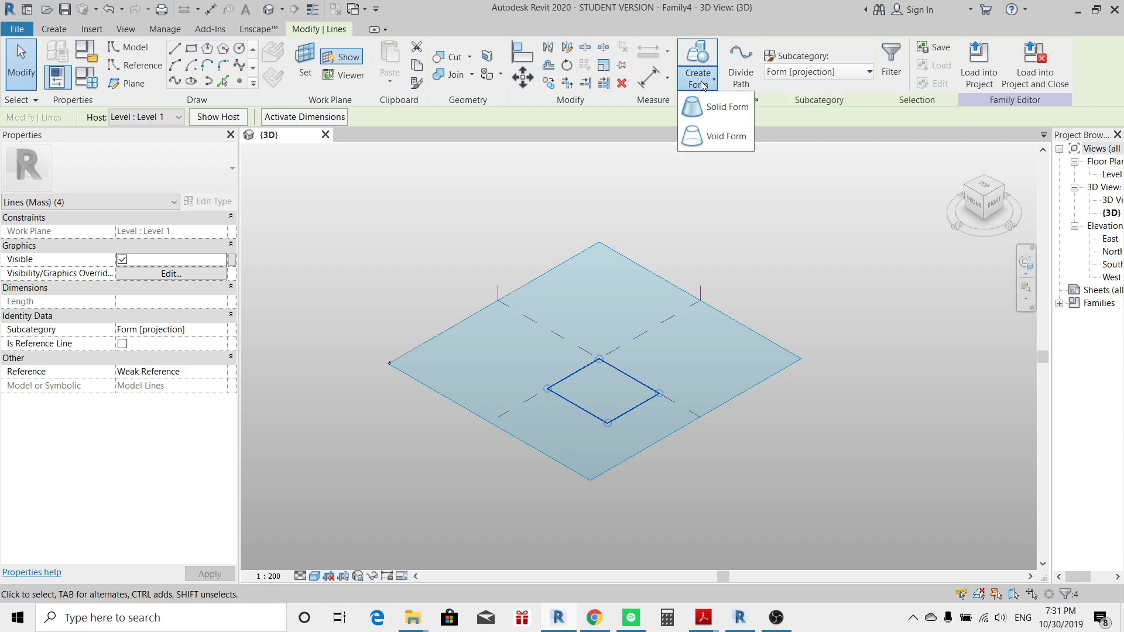
pyautogui.click(725, 107)
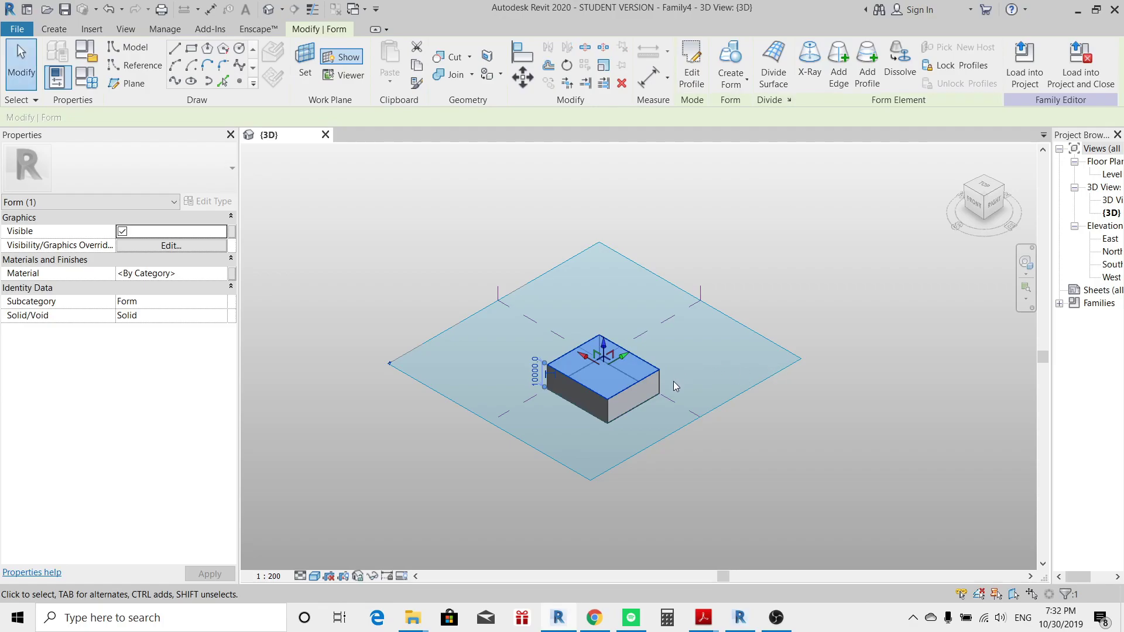
pyautogui.scroll(1, 673, 381)
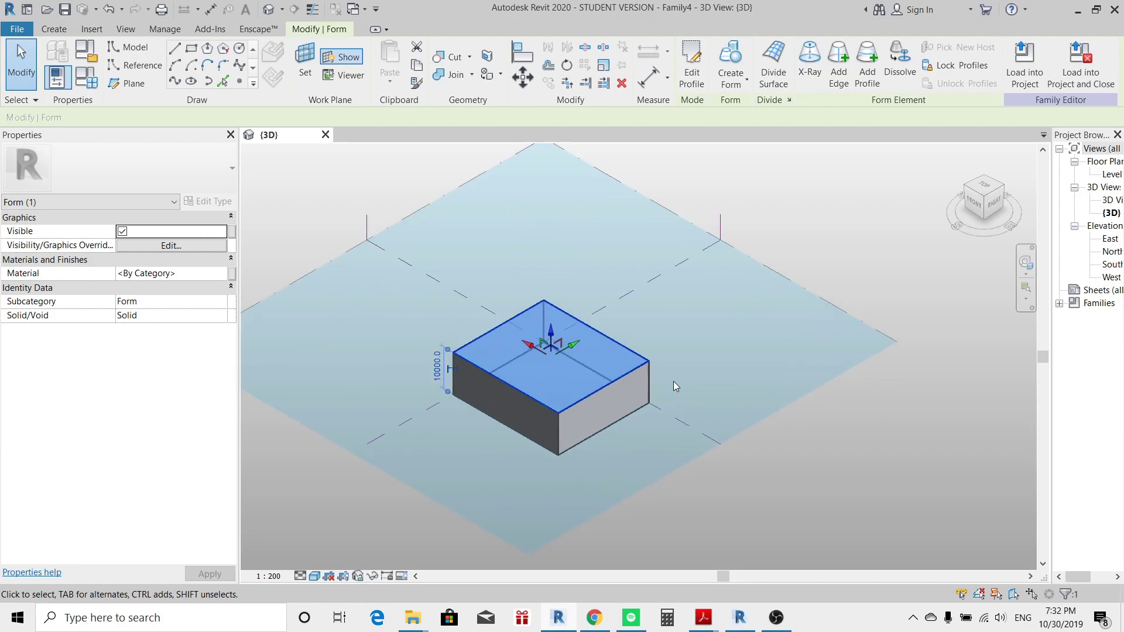
pyautogui.scroll(1, 638, 343)
# Raise the top face to about 39.6 m and shift it sideways so the tower leans
pyautogui.moveTo(639, 342); pyautogui.dragTo(640, 182)
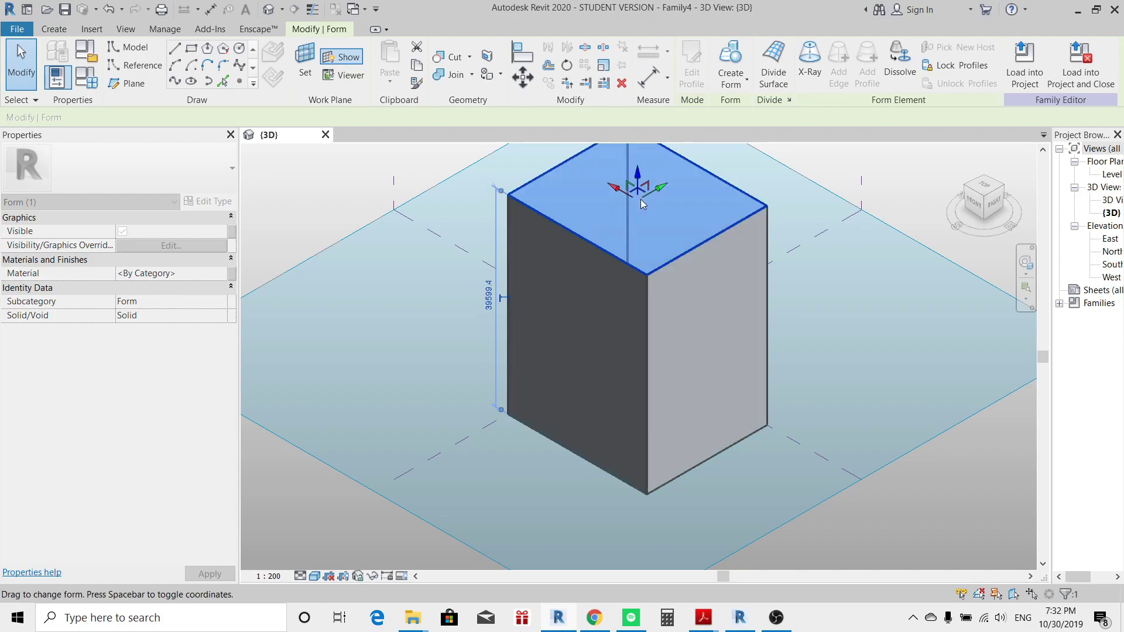
pyautogui.keyDown('shift'); pyautogui.moveTo(640, 181); pyautogui.dragTo(601, 239, button='middle'); pyautogui.keyUp('shift')
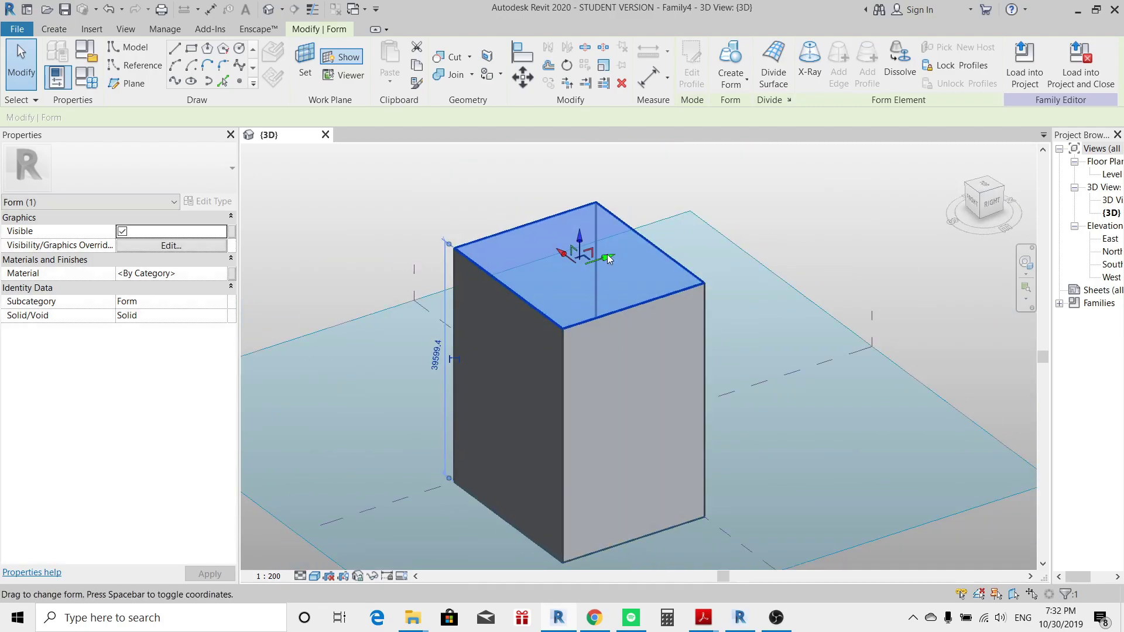
pyautogui.moveTo(609, 259)
pyautogui.mouseDown()
pyautogui.moveTo(653, 252)
pyautogui.moveTo(650, 231)
pyautogui.moveTo(588, 190)
pyautogui.mouseUp()
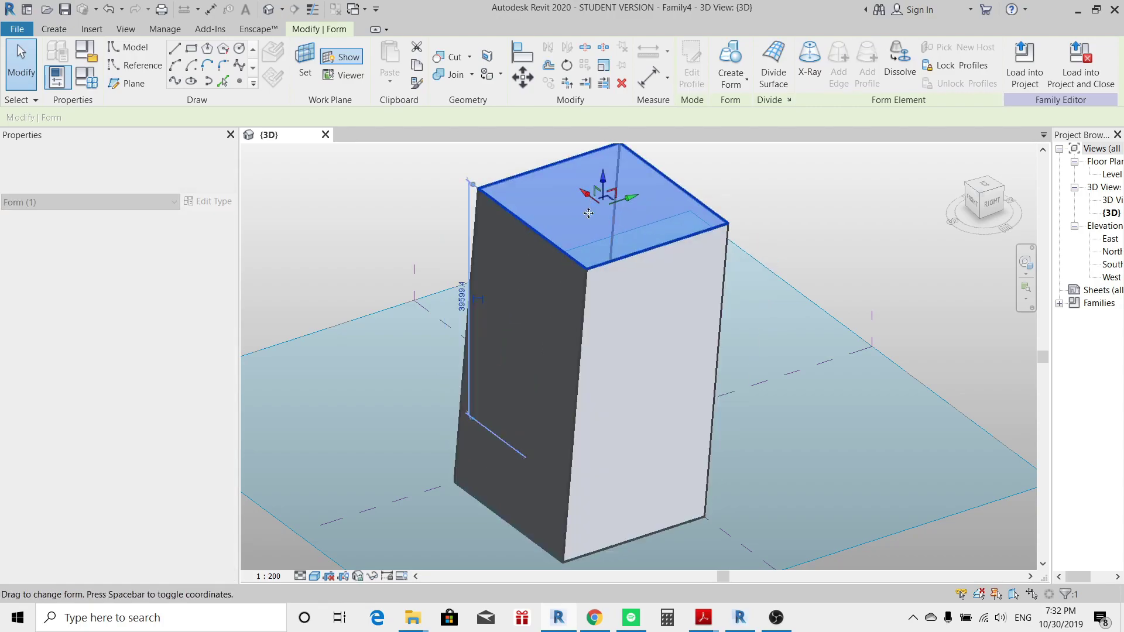
# Sketch a second rectangle on the level plane beside the leaning mass
pyautogui.press('Escape')
pyautogui.click(190, 51)
pyautogui.keyDown('shift'); pyautogui.moveTo(535, 428); pyautogui.dragTo(428, 425, button='middle'); pyautogui.keyUp('shift')
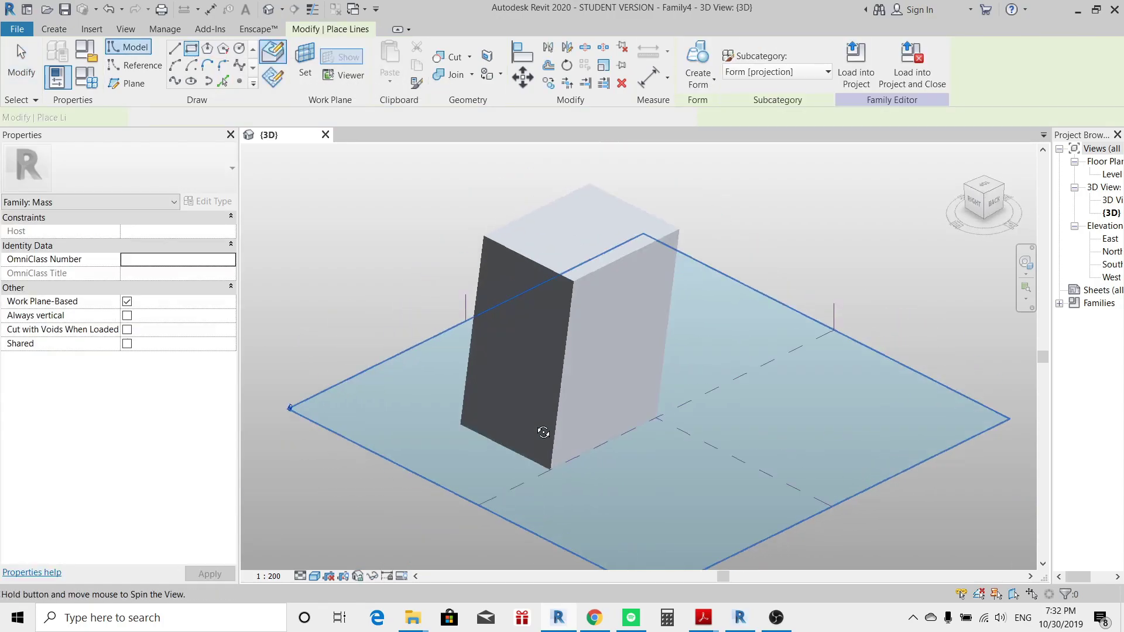
pyautogui.click(575, 479)
pyautogui.click(672, 400)
pyautogui.press('Escape')
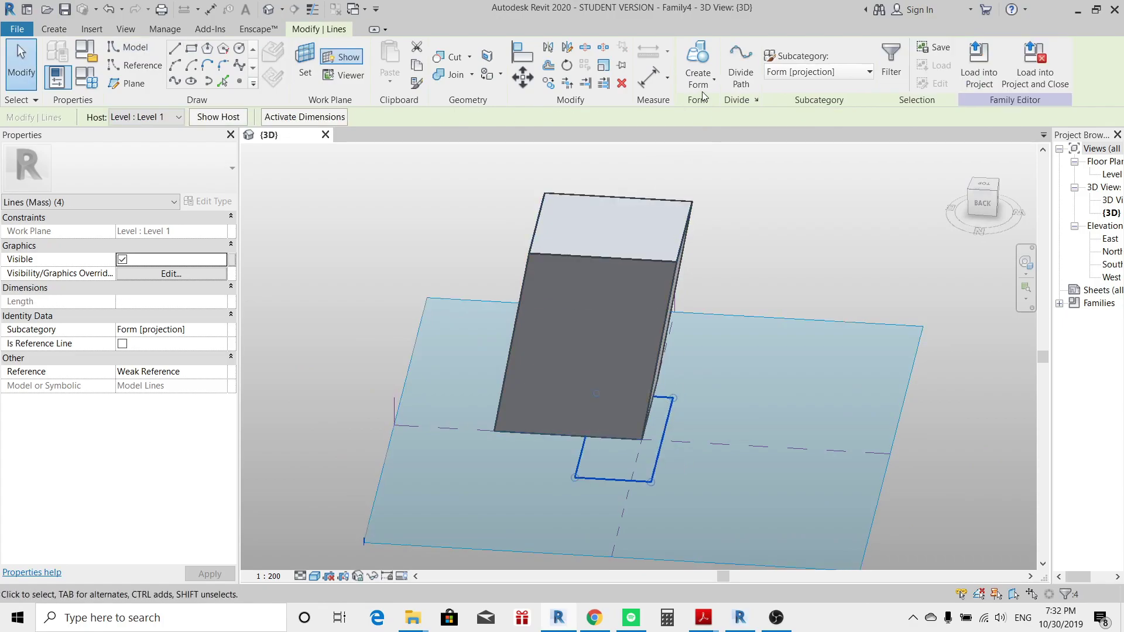
# Turn the rectangle into a void form cutting the mass, then orbit to inspect the notch
pyautogui.click(698, 66)
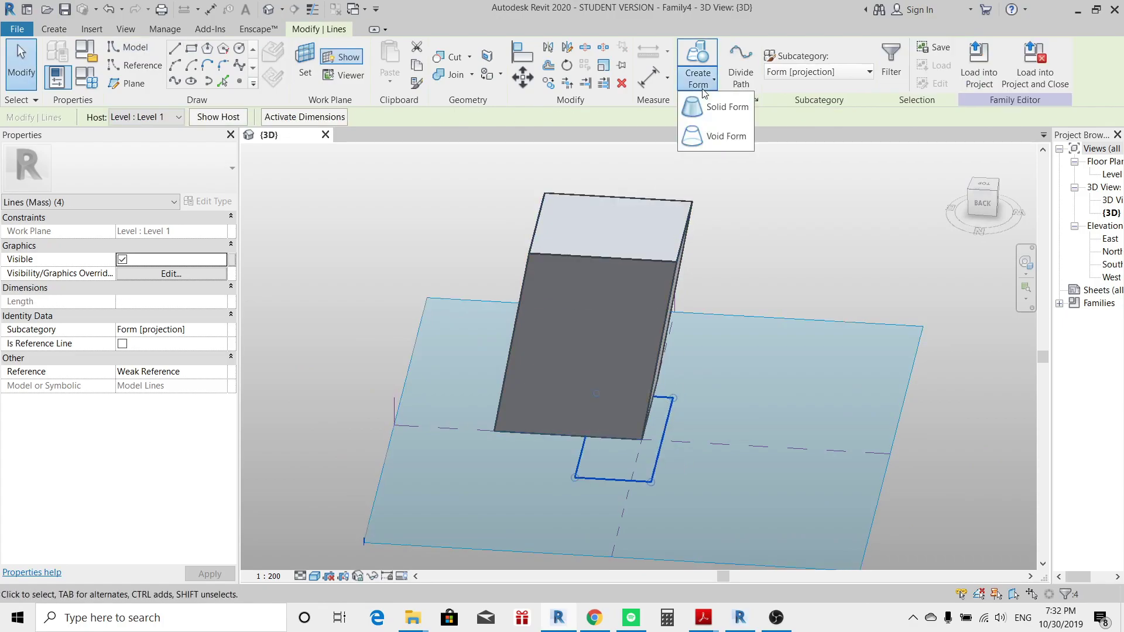
pyautogui.click(714, 138)
pyautogui.press('Escape')
pyautogui.moveTo(712, 448)
pyautogui.keyDown('shift'); pyautogui.mouseDown(button='middle')
pyautogui.moveTo(930, 323)
pyautogui.moveTo(815, 356)
pyautogui.mouseUp(button='middle'); pyautogui.keyUp('shift')
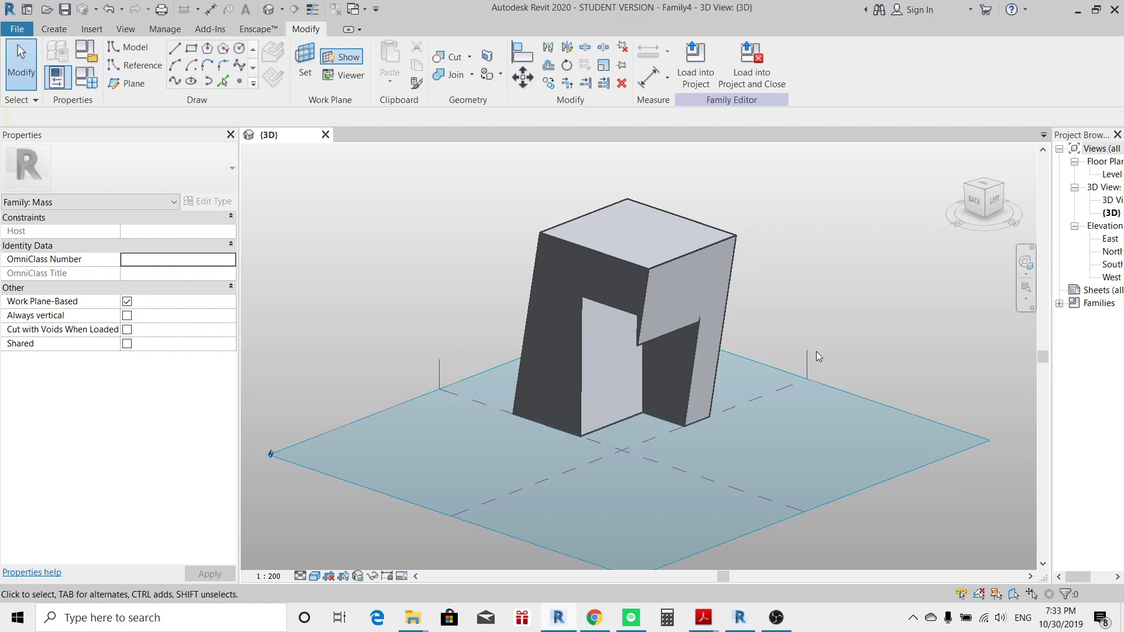
pyautogui.keyDown('shift'); pyautogui.moveTo(816, 351); pyautogui.dragTo(842, 312, button='middle'); pyautogui.keyUp('shift')
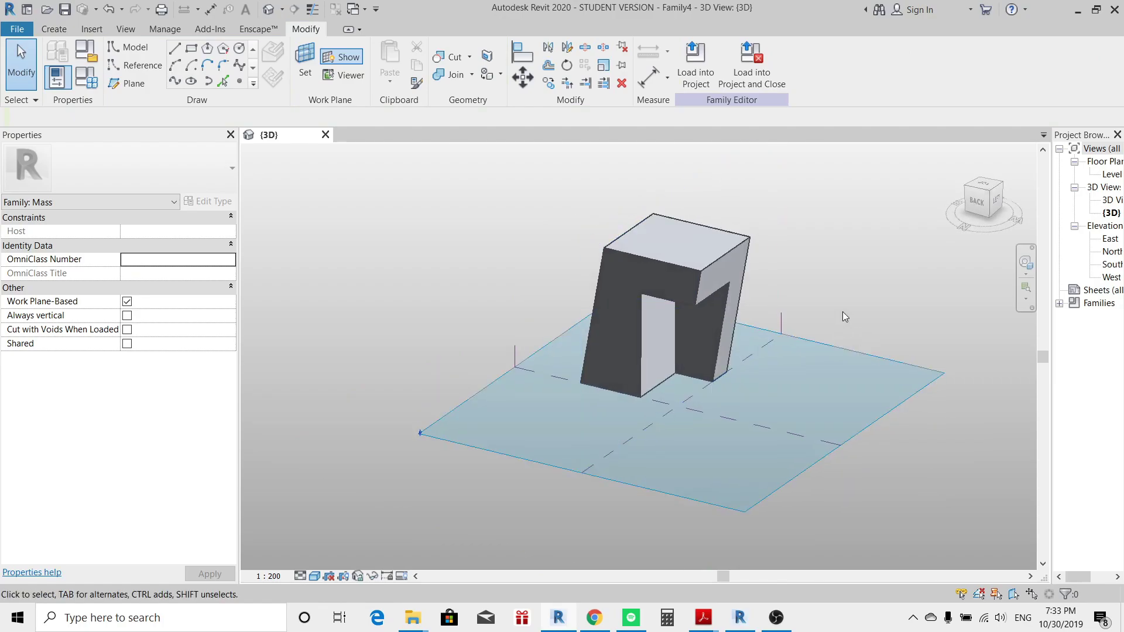
pyautogui.keyDown('shift'); pyautogui.moveTo(844, 333); pyautogui.dragTo(199, 49, button='middle'); pyautogui.keyUp('shift')
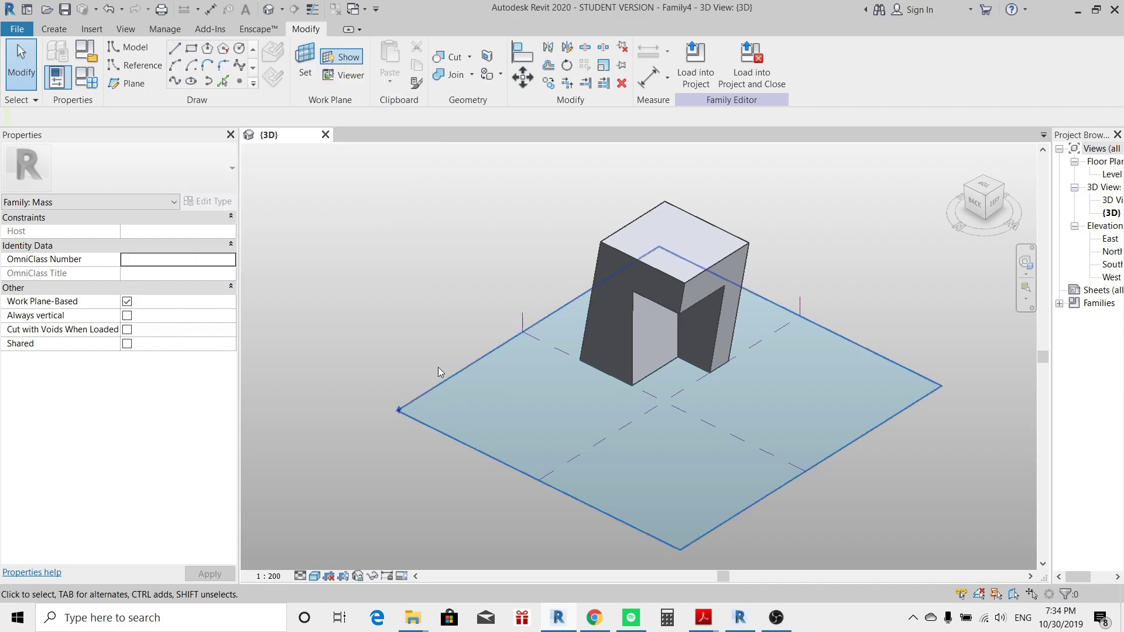
pyautogui.keyDown('shift'); pyautogui.moveTo(419, 239); pyautogui.dragTo(515, 221, button='middle'); pyautogui.keyUp('shift')
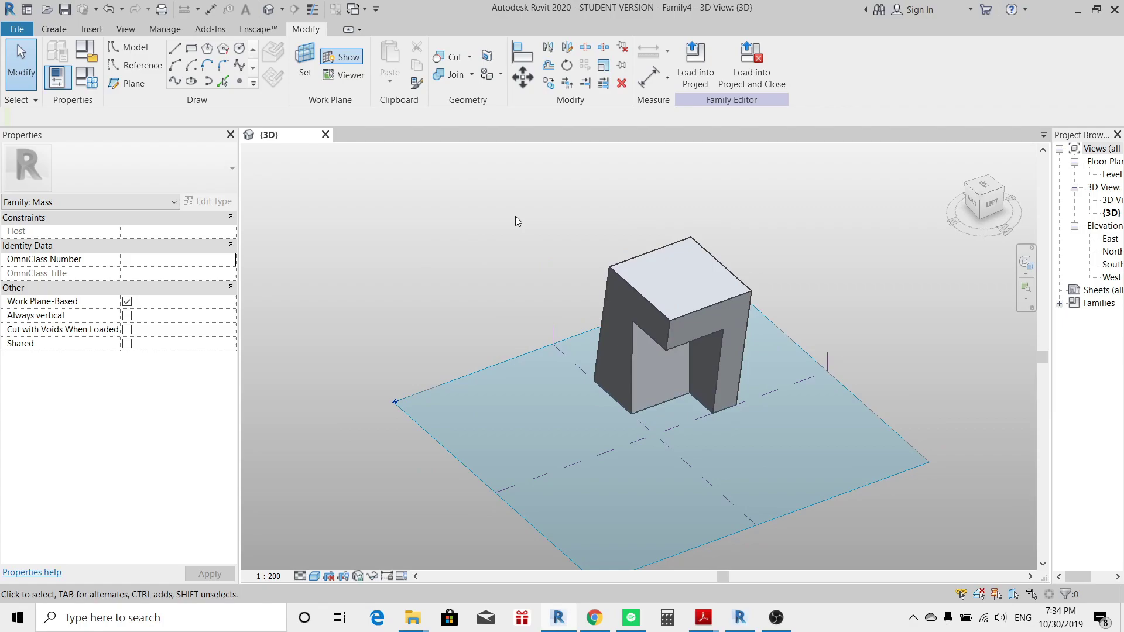
# Place a new Level 2 at a height of 50000 above Level 1
pyautogui.click(53, 28)
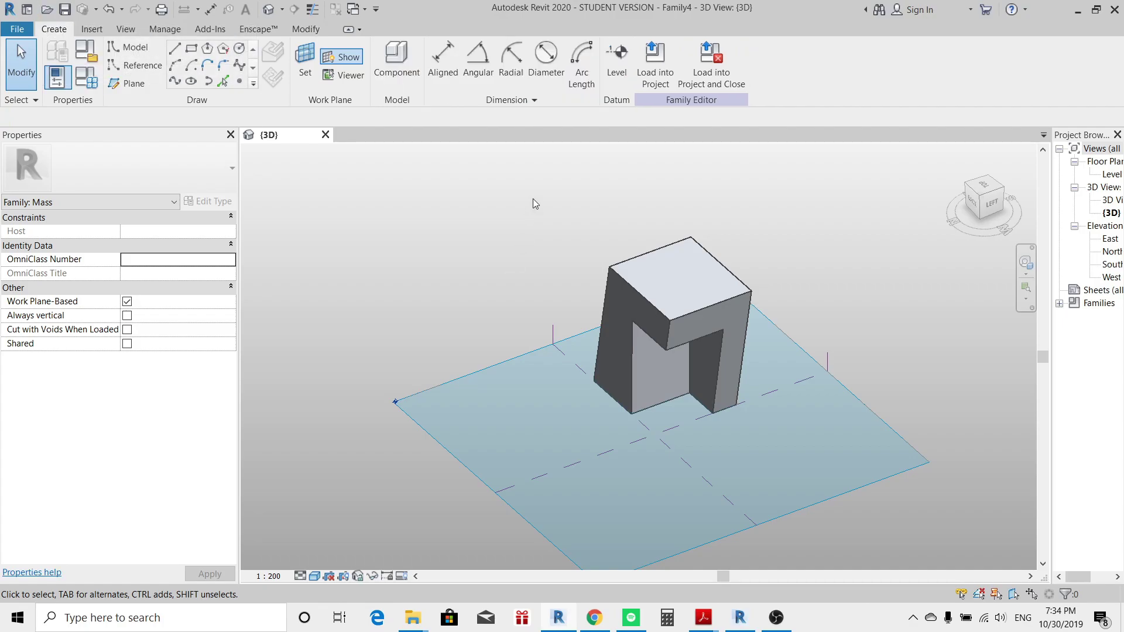
pyautogui.click(617, 62)
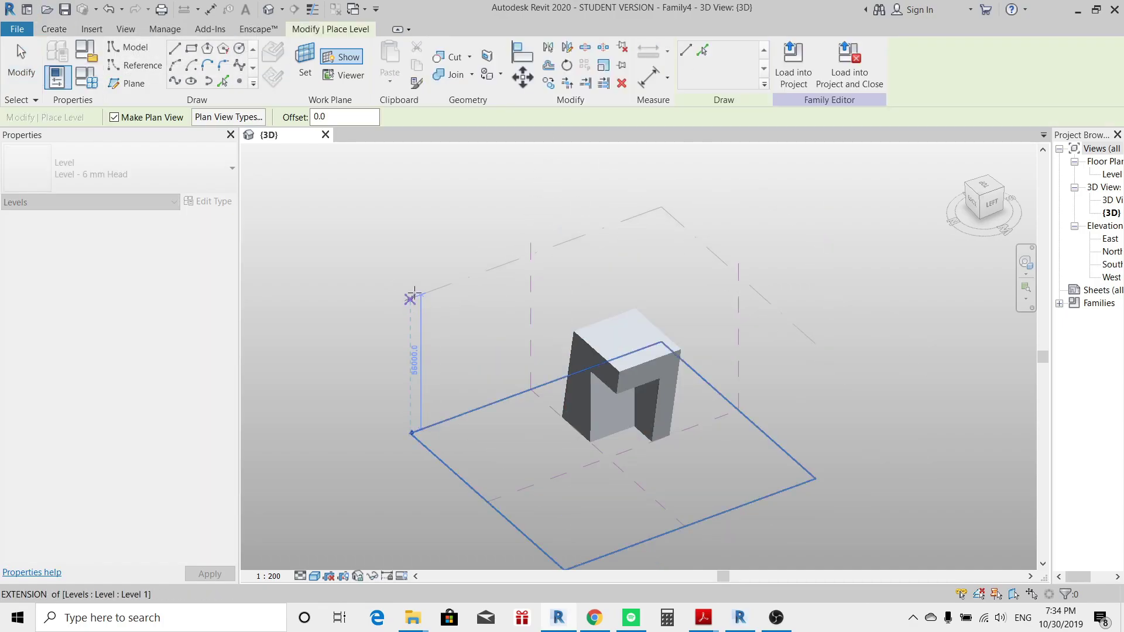
pyautogui.write('5')
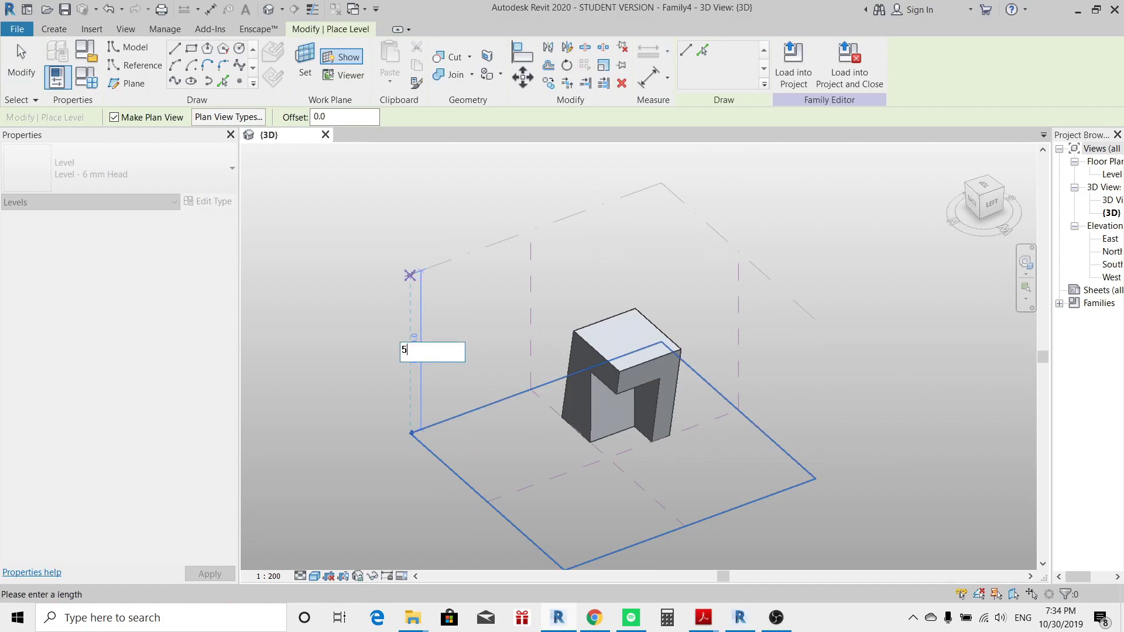
pyautogui.write('0000')
pyautogui.press('Return')
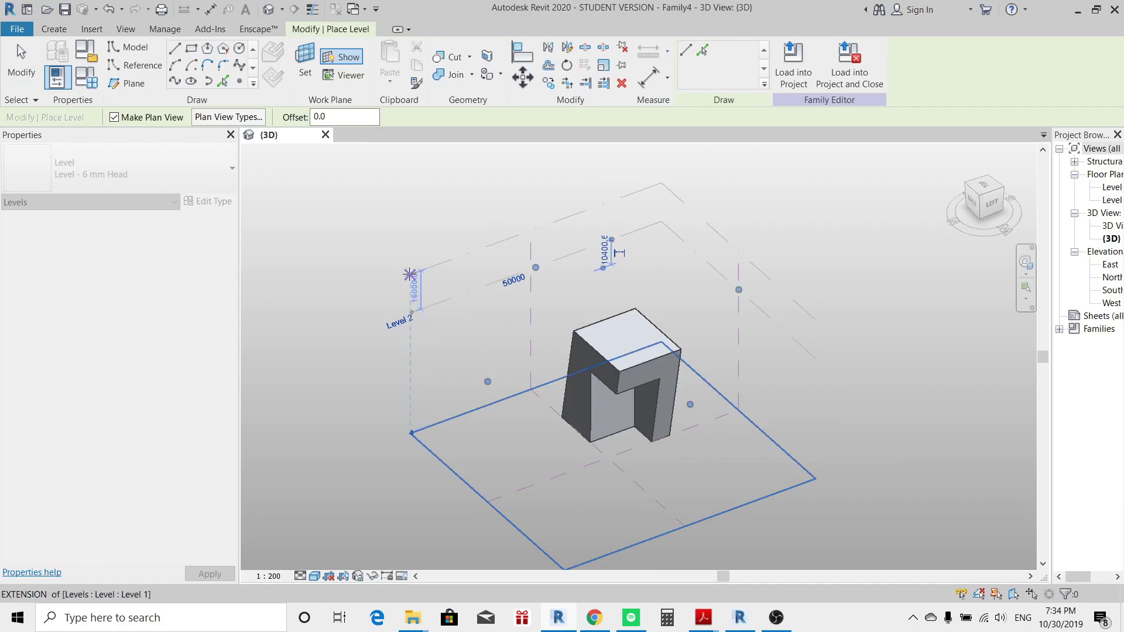
pyautogui.press('Escape')
pyautogui.press('Escape')
# Sketch a rectangle on Level 1 and a smaller rectangle on Level 2
pyautogui.click(191, 51)
pyautogui.click(492, 421)
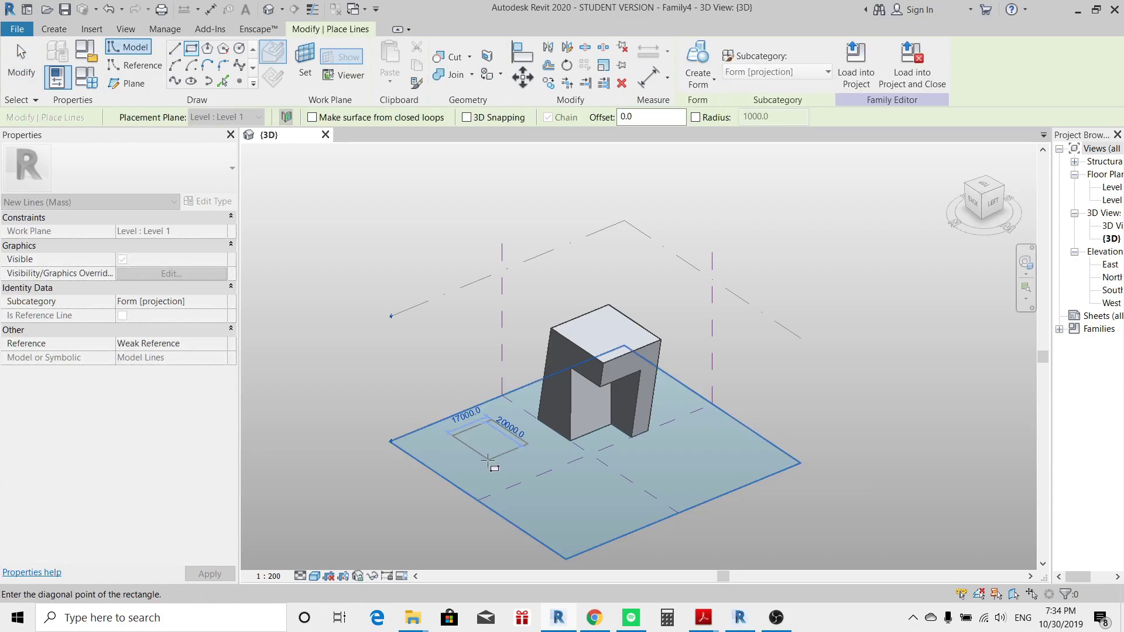
pyautogui.click(484, 463)
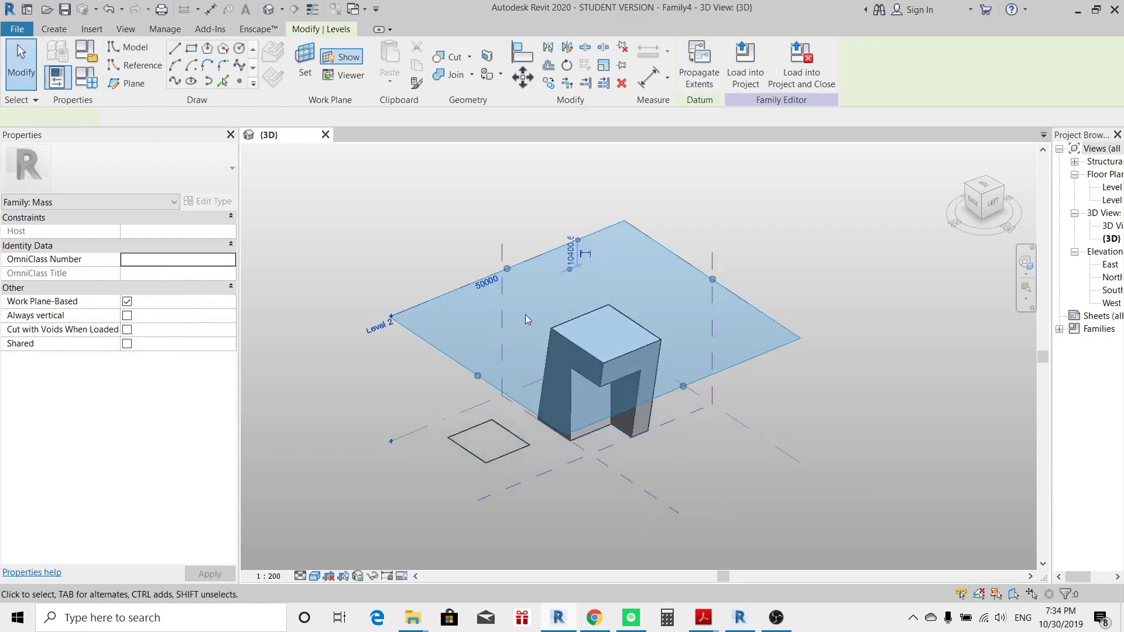
pyautogui.press('Escape')
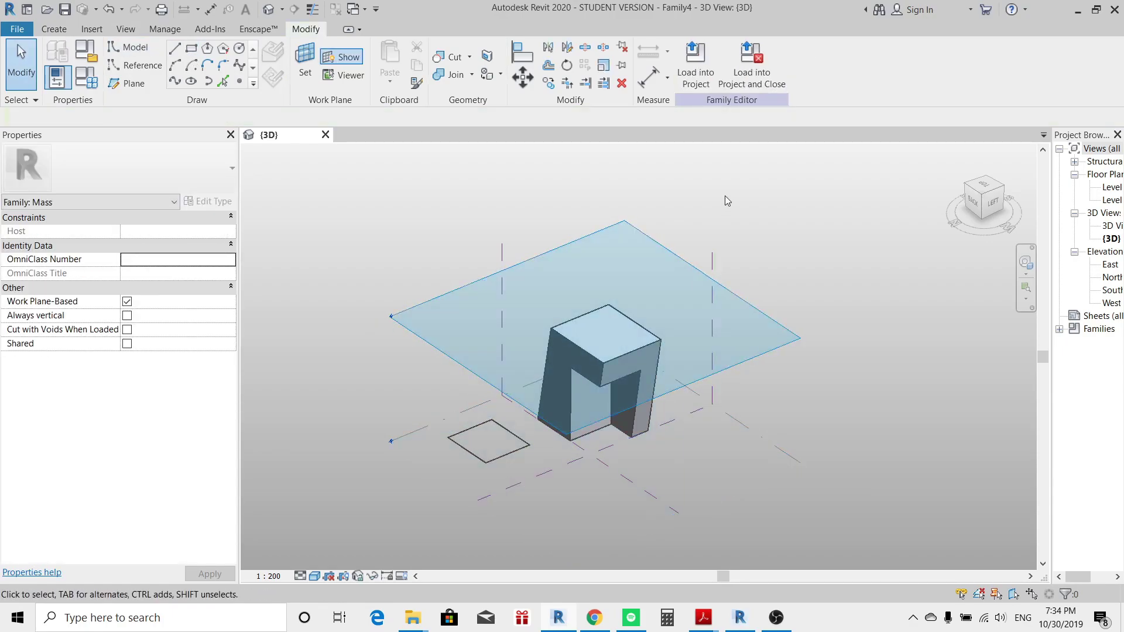
pyautogui.click(190, 48)
pyautogui.moveTo(562, 369)
pyautogui.keyDown('shift'); pyautogui.mouseDown(button='middle')
pyautogui.moveTo(453, 519)
pyautogui.moveTo(480, 496)
pyautogui.mouseUp(button='middle'); pyautogui.keyUp('shift')
pyautogui.press('Escape')
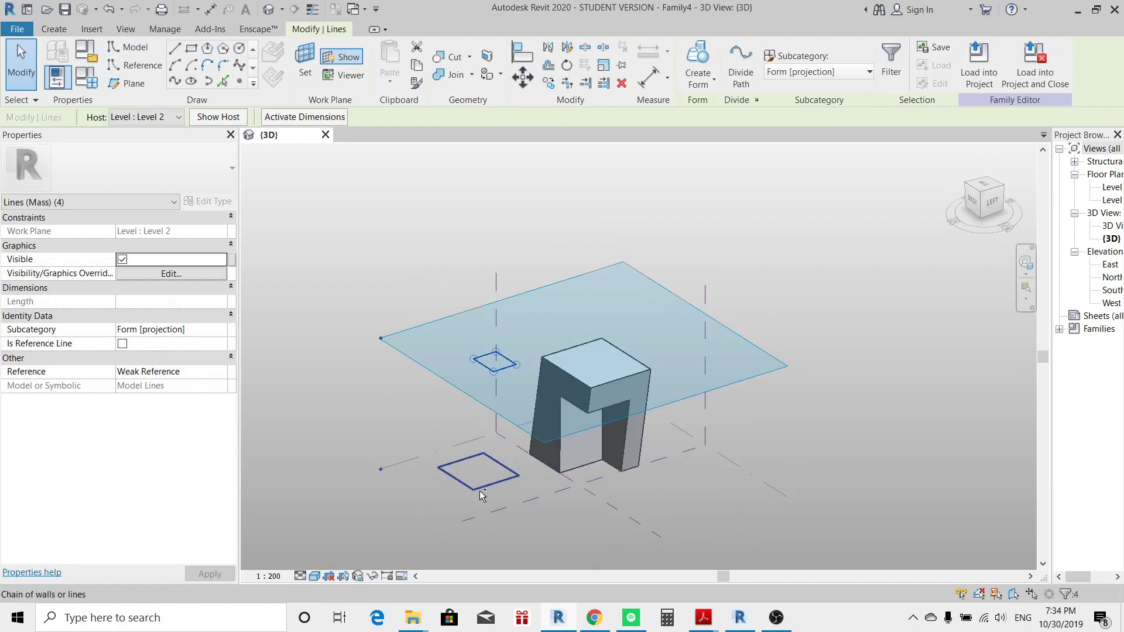
# Select both rectangles and loft a tapered solid form between them
pyautogui.keyDown('ctrl'); pyautogui.click(479, 492); pyautogui.keyUp('ctrl')
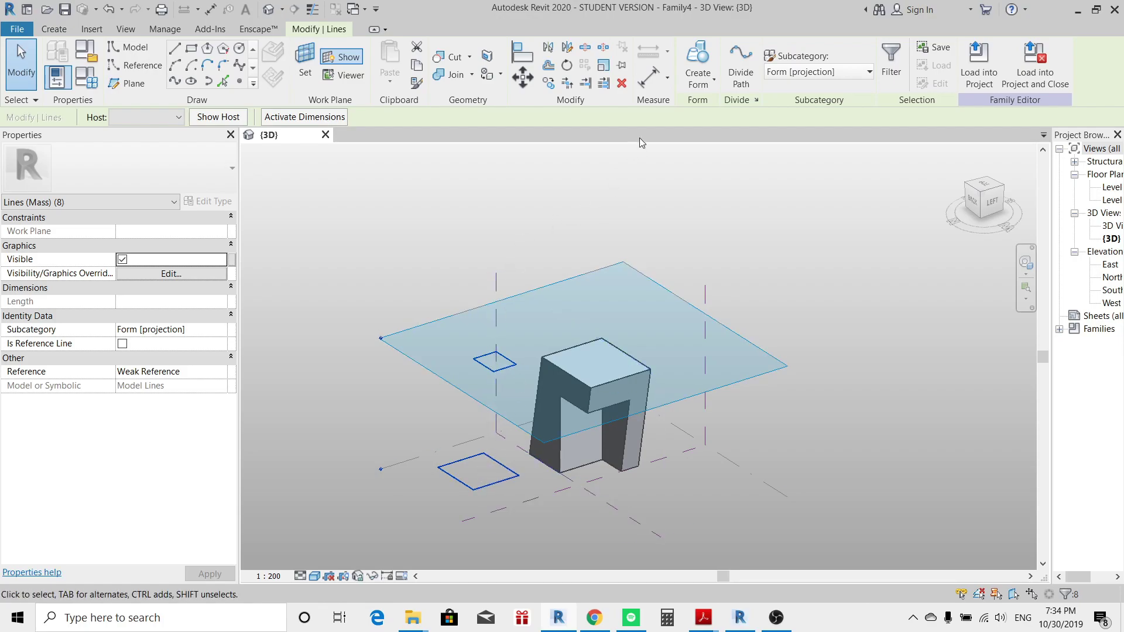
pyautogui.click(706, 57)
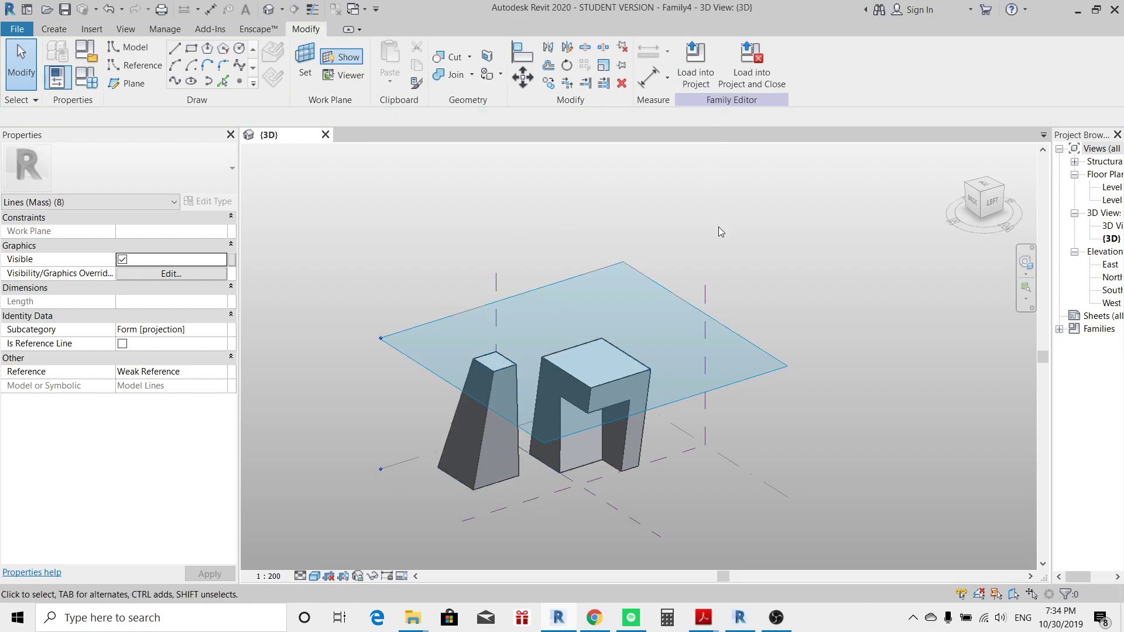
pyautogui.moveTo(677, 372)
pyautogui.keyDown('shift'); pyautogui.mouseDown(button='middle')
pyautogui.moveTo(719, 365)
pyautogui.moveTo(615, 462)
pyautogui.mouseUp(button='middle'); pyautogui.keyUp('shift')
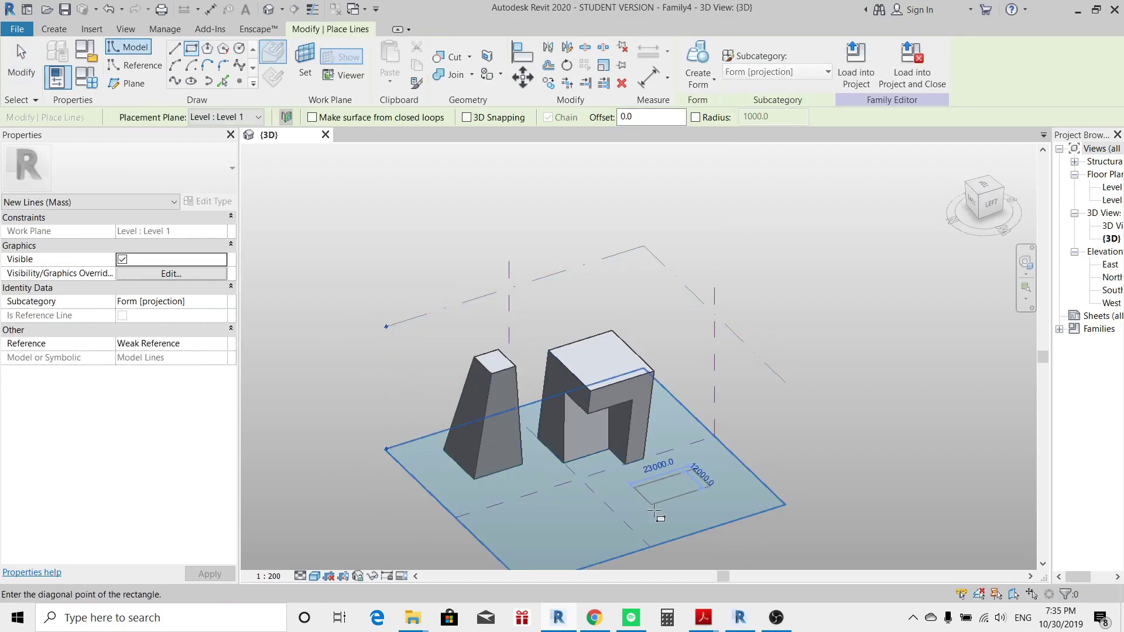
# Draw a four-point S-shaped spline through points on Level 1
pyautogui.click(177, 81)
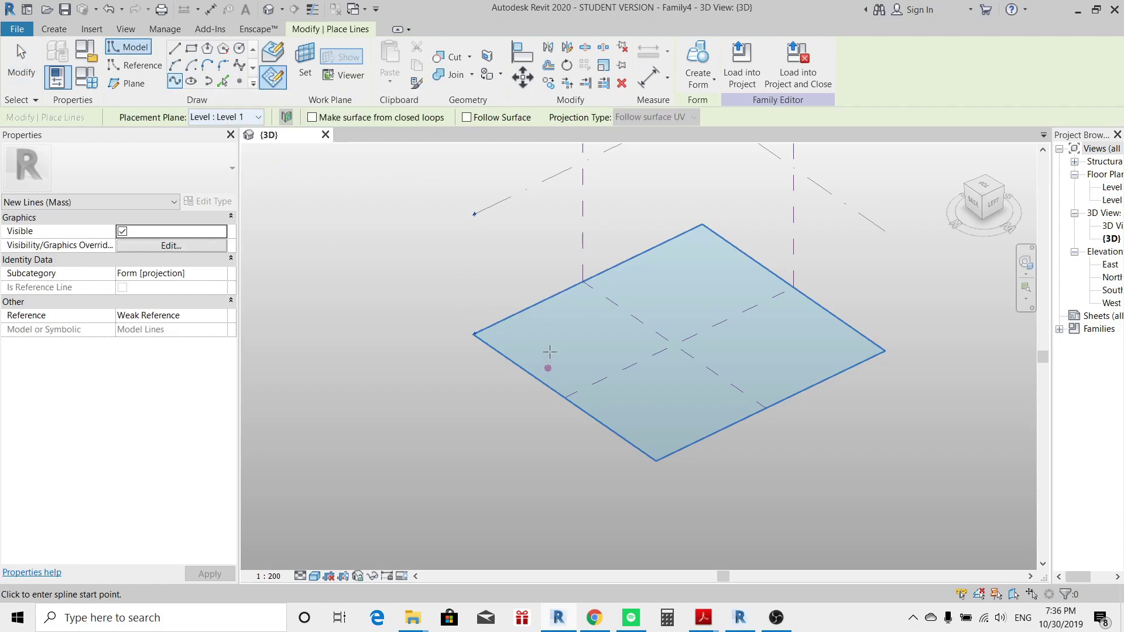
pyautogui.click(563, 306)
pyautogui.click(583, 364)
pyautogui.click(682, 325)
pyautogui.click(821, 341)
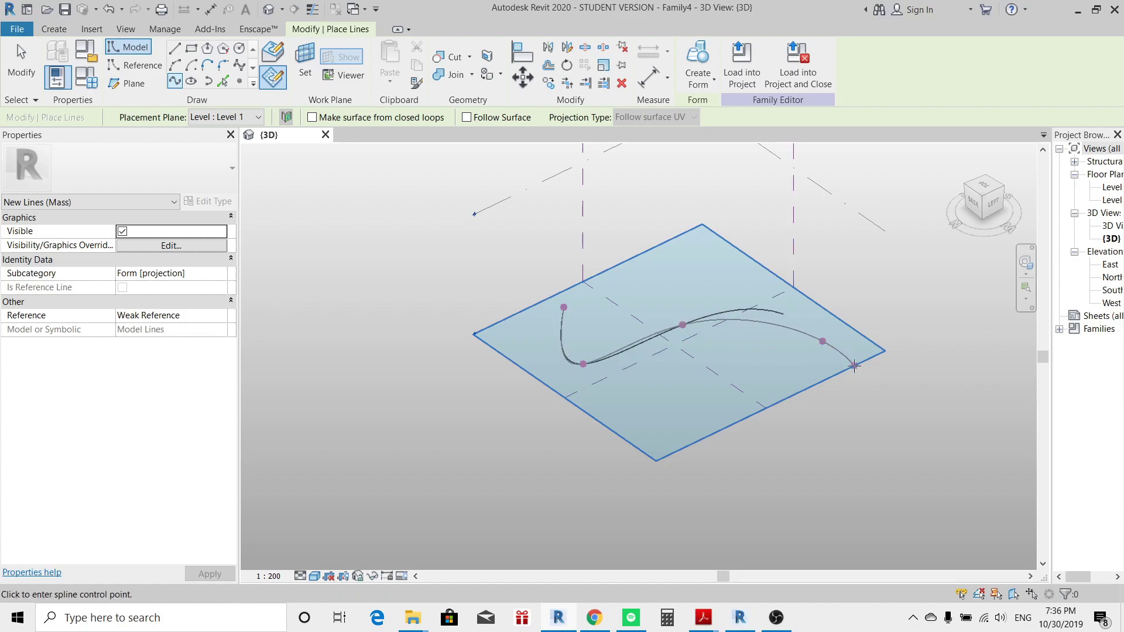
pyautogui.press('Escape')
pyautogui.press('Escape')
pyautogui.moveTo(822, 341)
pyautogui.keyDown('shift'); pyautogui.mouseDown(button='middle')
pyautogui.moveTo(759, 442)
pyautogui.moveTo(730, 440)
pyautogui.mouseUp(button='middle'); pyautogui.keyUp('shift')
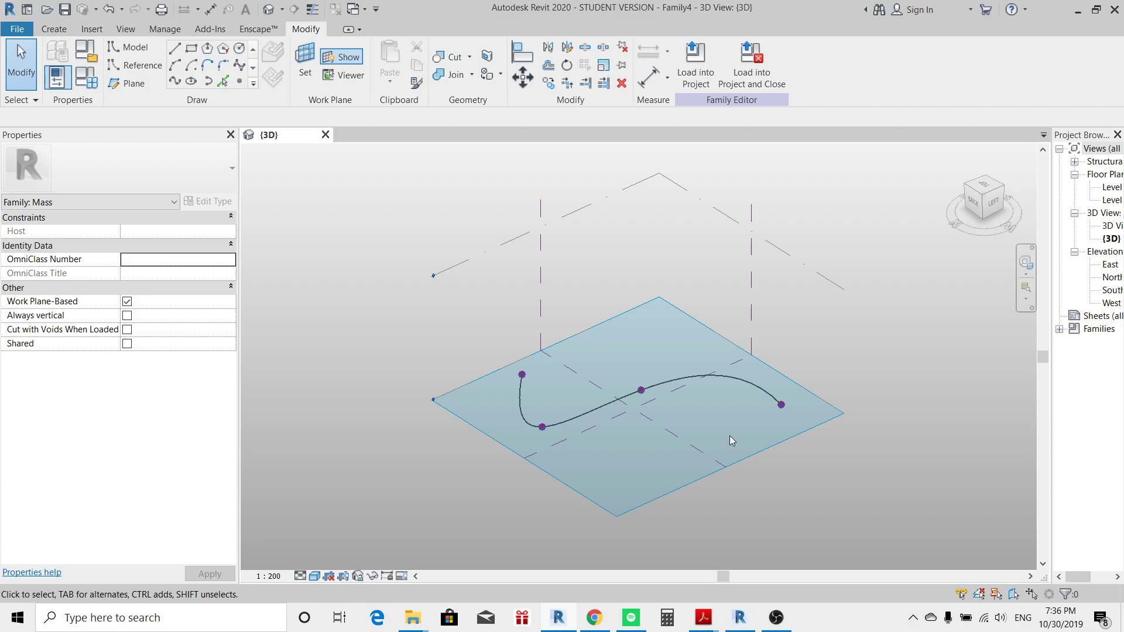
pyautogui.keyDown('shift'); pyautogui.moveTo(730, 440); pyautogui.dragTo(820, 427, button='middle'); pyautogui.keyUp('shift')
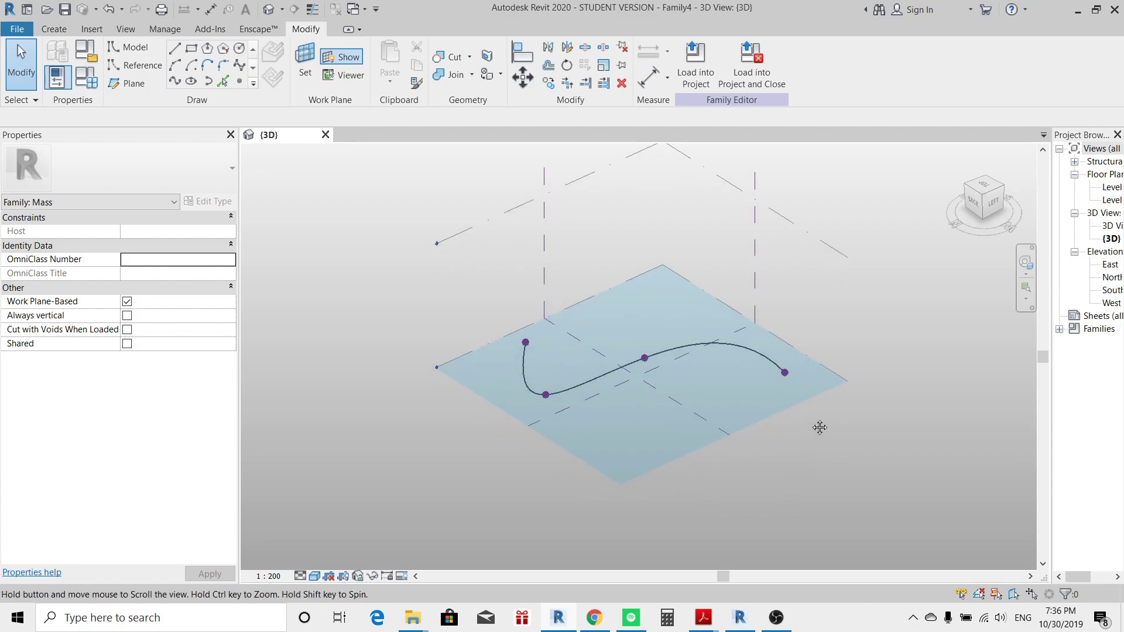
# Set the work plane at the spline's end point and draw a small closed profile there
pyautogui.click(304, 72)
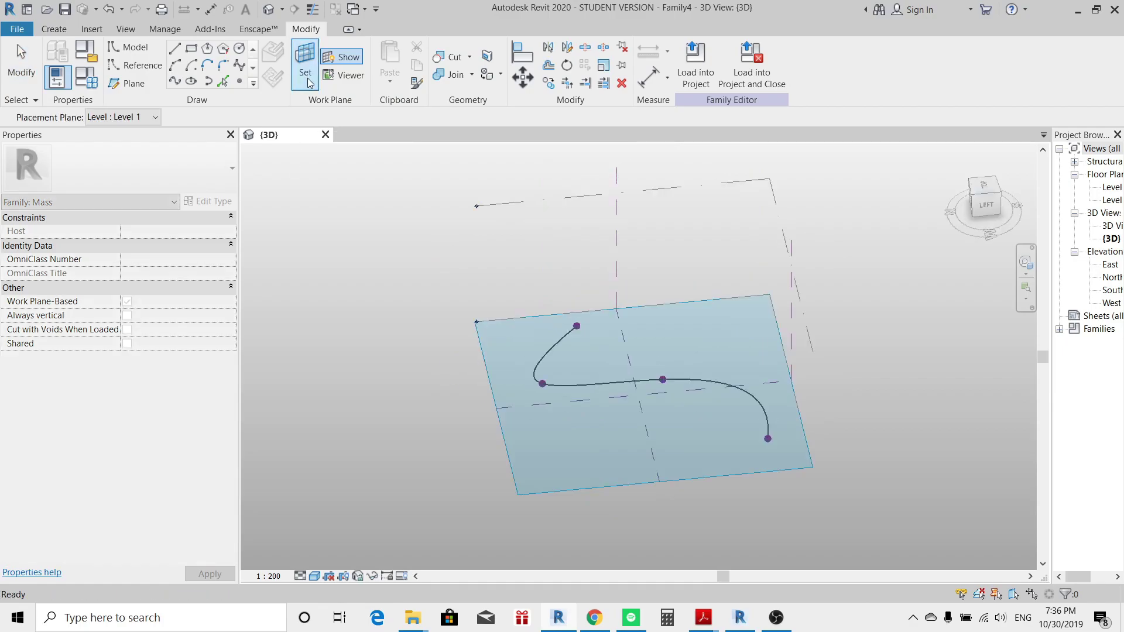
pyautogui.click(763, 436)
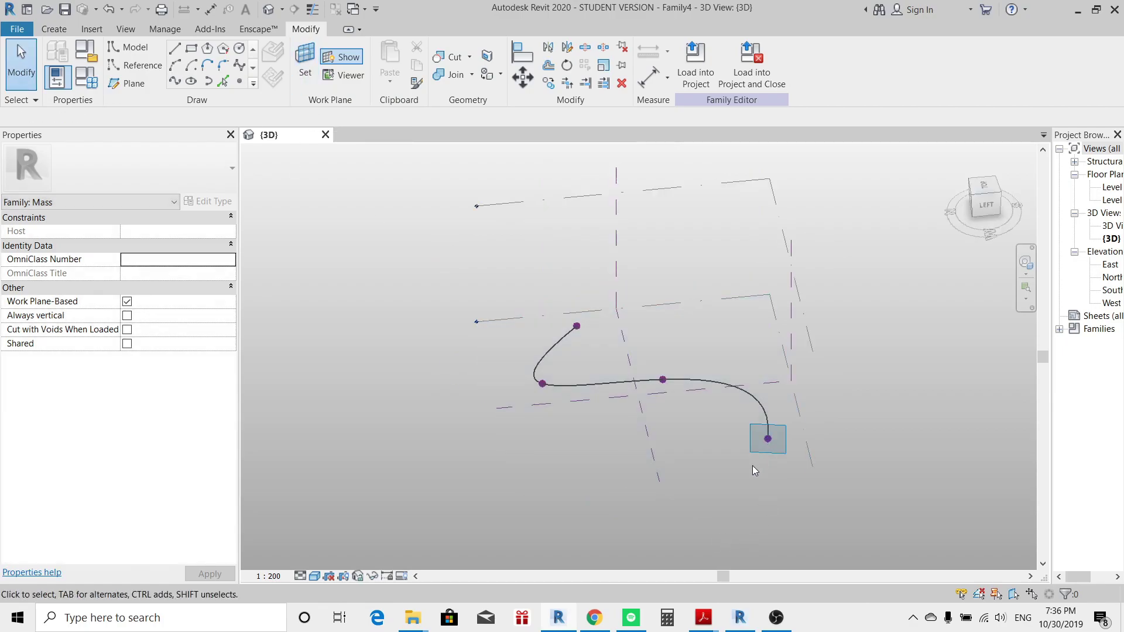
pyautogui.moveTo(752, 466)
pyautogui.keyDown('shift'); pyautogui.mouseDown(button='middle')
pyautogui.moveTo(820, 467)
pyautogui.moveTo(790, 378)
pyautogui.mouseUp(button='middle'); pyautogui.keyUp('shift')
pyautogui.press('l')
pyautogui.press('i')
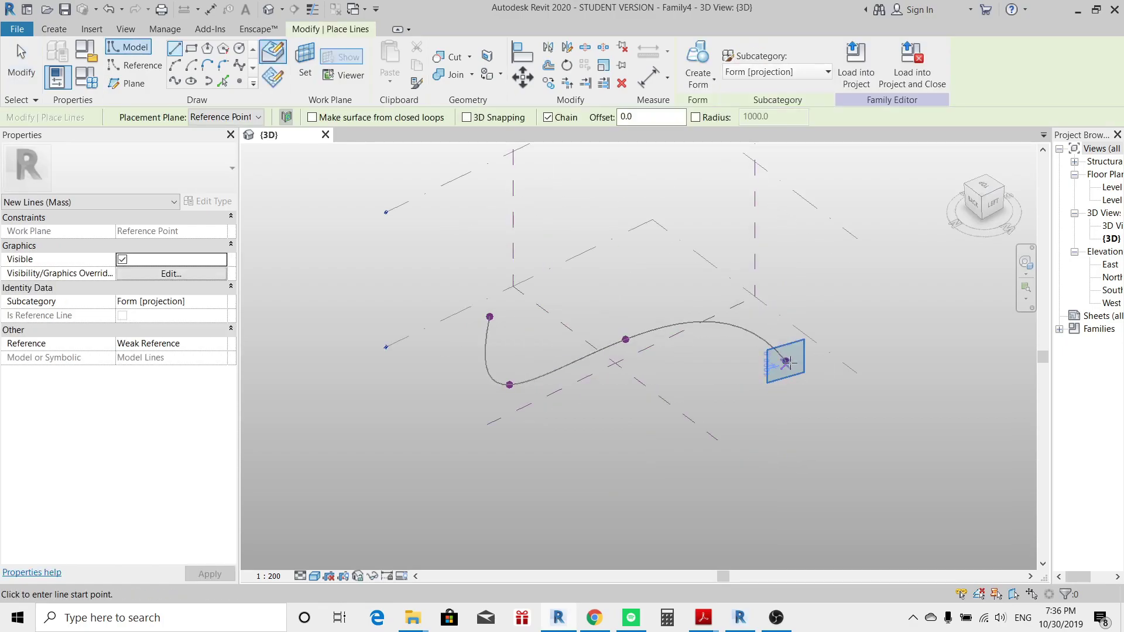
pyautogui.click(785, 360)
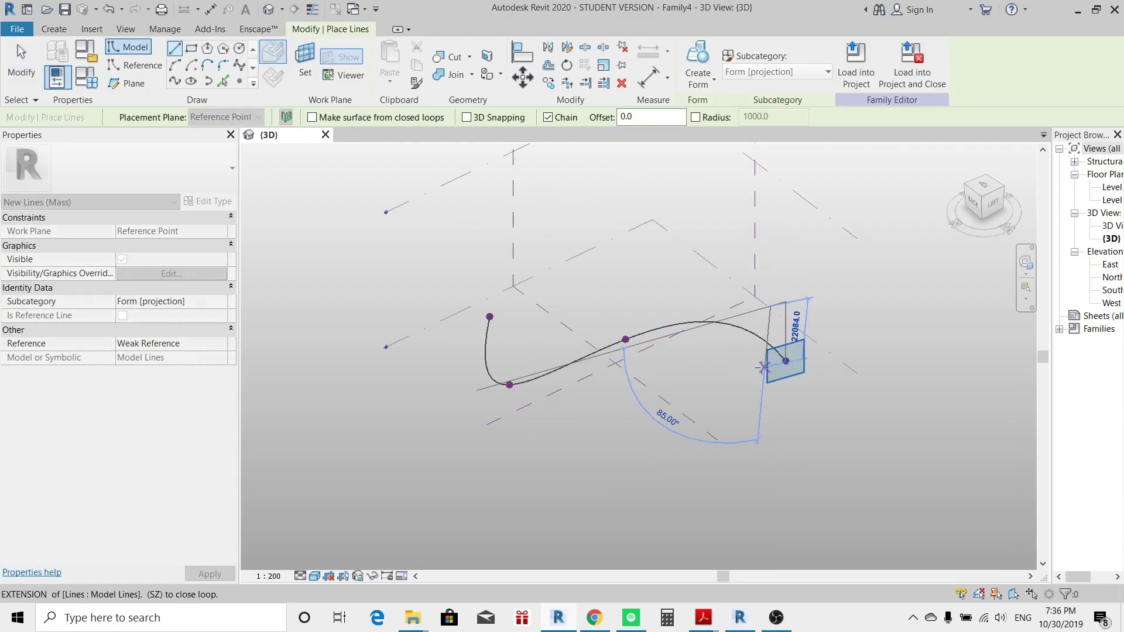
pyautogui.click(786, 361)
pyautogui.press('Escape')
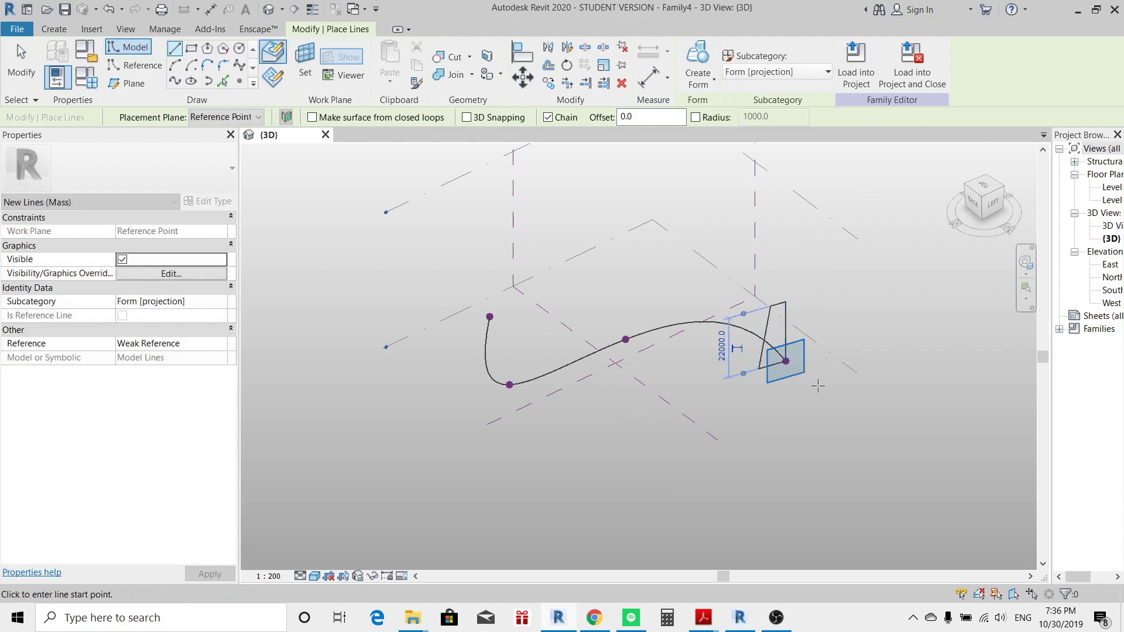
pyautogui.press('Escape')
# Select the spline path plus the profile chain and sweep them into a solid form
pyautogui.keyDown('shift'); pyautogui.moveTo(813, 409); pyautogui.dragTo(709, 284, button='middle'); pyautogui.keyUp('shift')
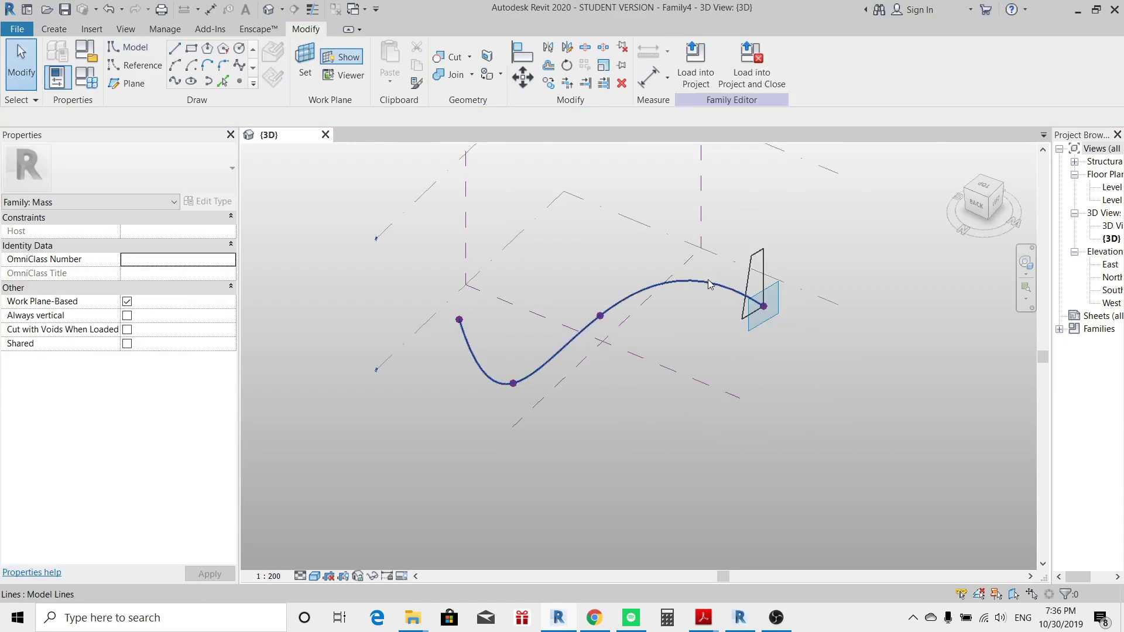
pyautogui.click(710, 283)
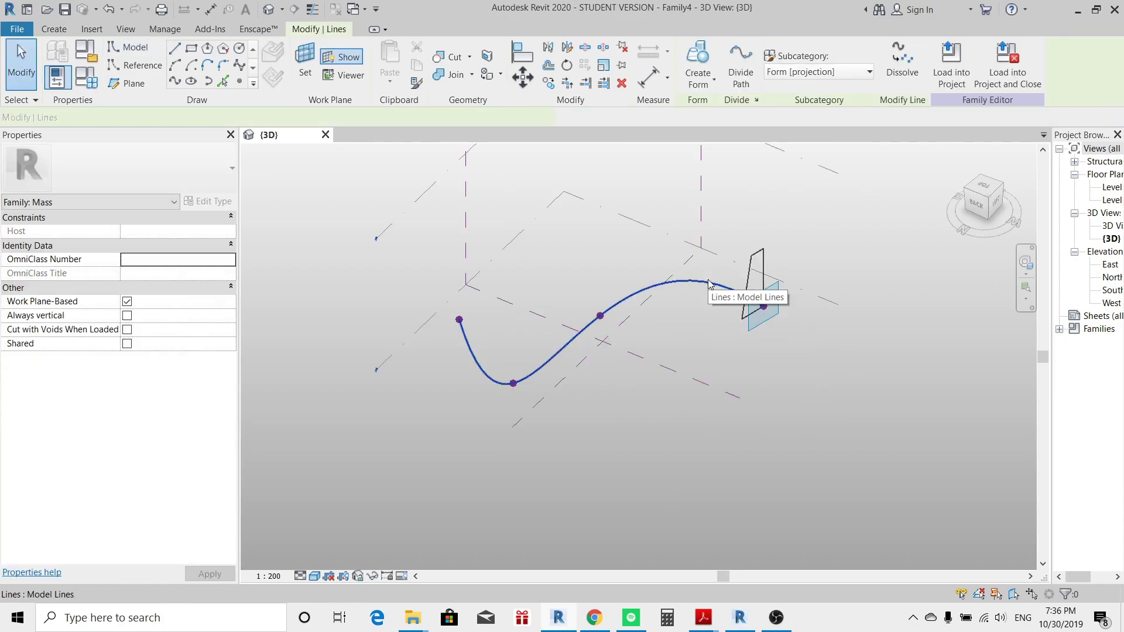
pyautogui.press('Tab')
pyautogui.click(761, 253)
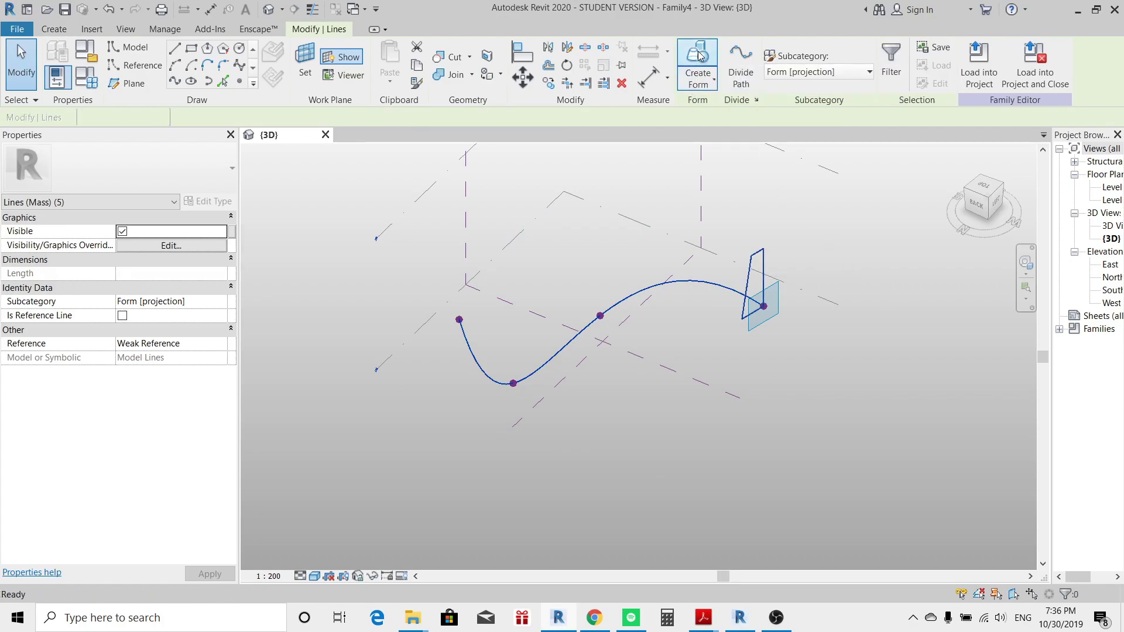
pyautogui.click(695, 84)
pyautogui.moveTo(785, 319)
pyautogui.keyDown('shift'); pyautogui.mouseDown(button='middle')
pyautogui.moveTo(491, 234)
pyautogui.moveTo(679, 262)
pyautogui.mouseUp(button='middle'); pyautogui.keyUp('shift')
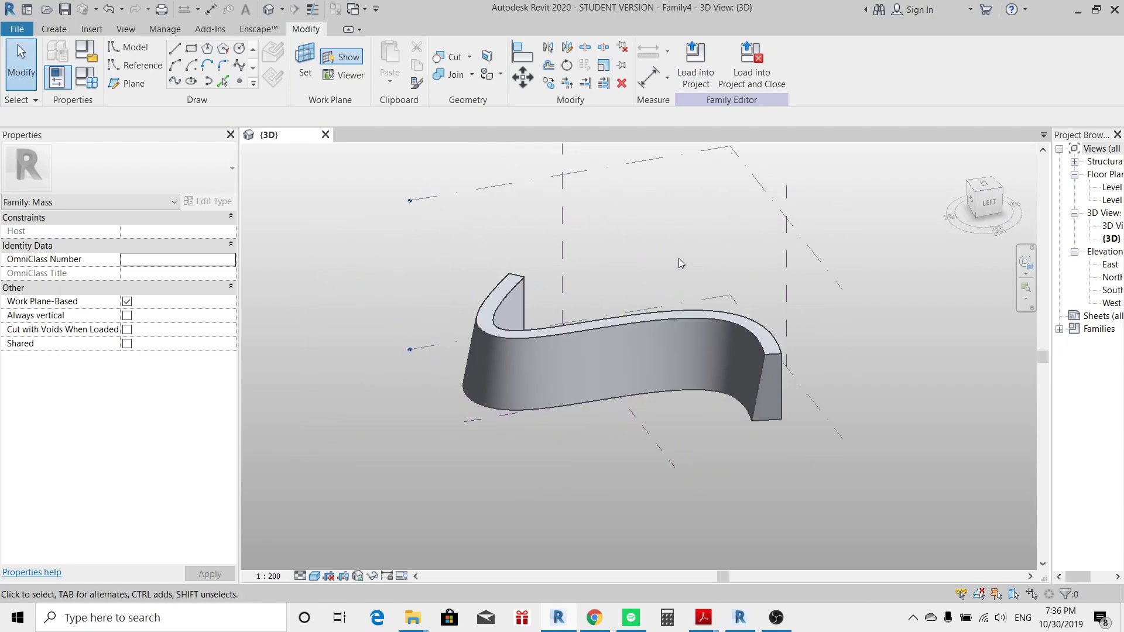
# Set the work plane on the second spline's end point and draw a triangular profile there
pyautogui.click(678, 263)
pyautogui.keyDown('shift'); pyautogui.moveTo(293, 419); pyautogui.dragTo(359, 401, button='middle'); pyautogui.keyUp('shift')
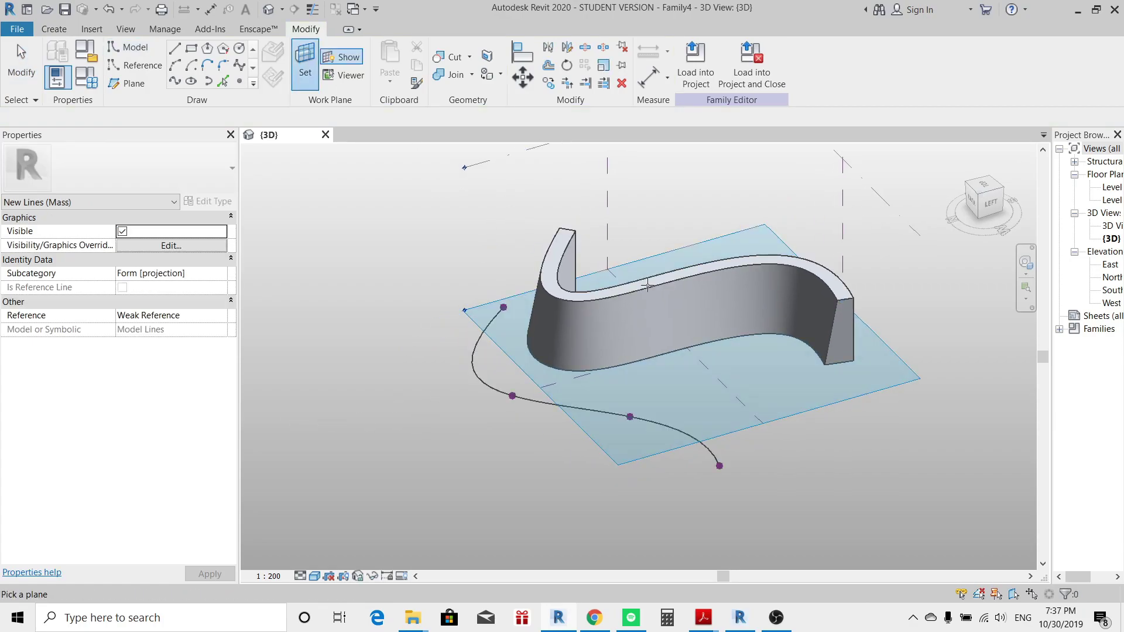
pyautogui.click(720, 465)
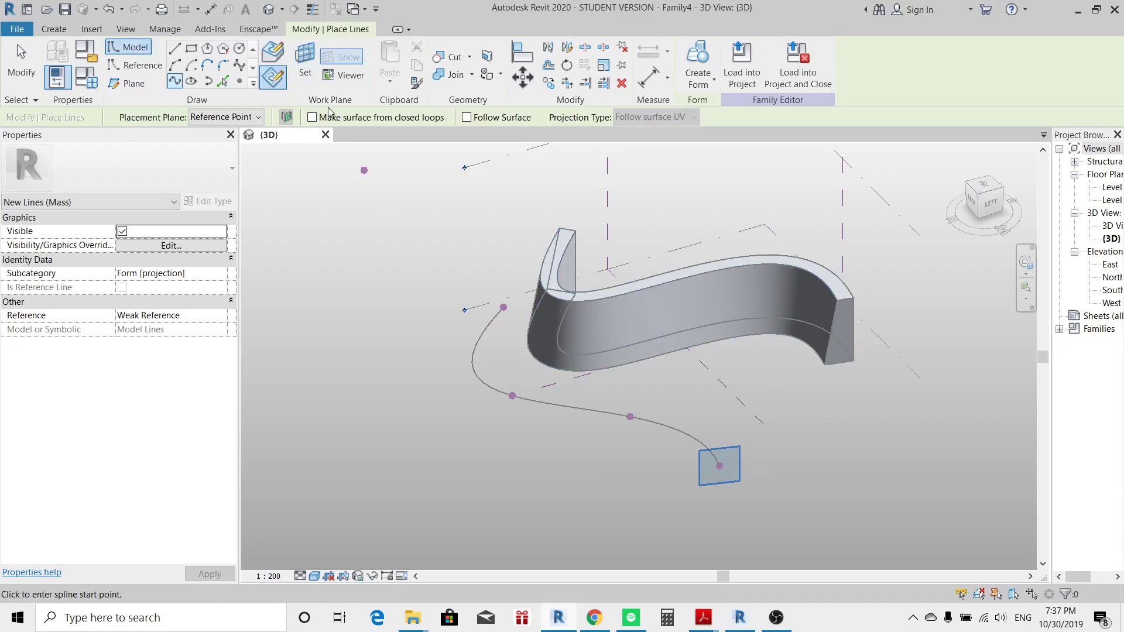
pyautogui.click(175, 49)
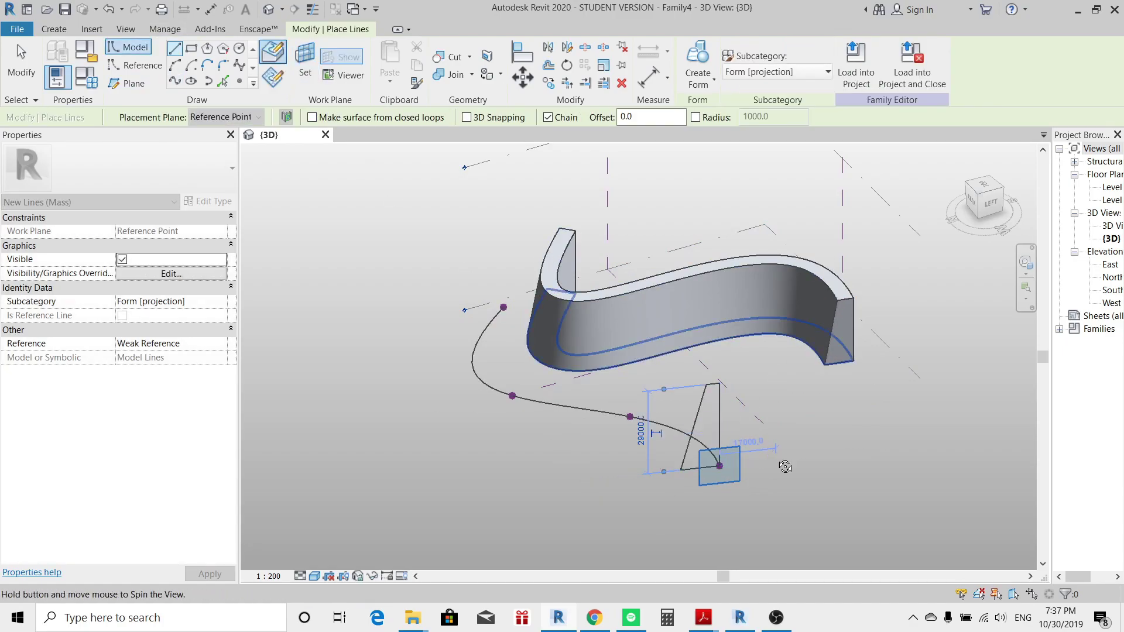
pyautogui.keyDown('shift'); pyautogui.moveTo(785, 466); pyautogui.dragTo(149, 95, button='middle'); pyautogui.keyUp('shift')
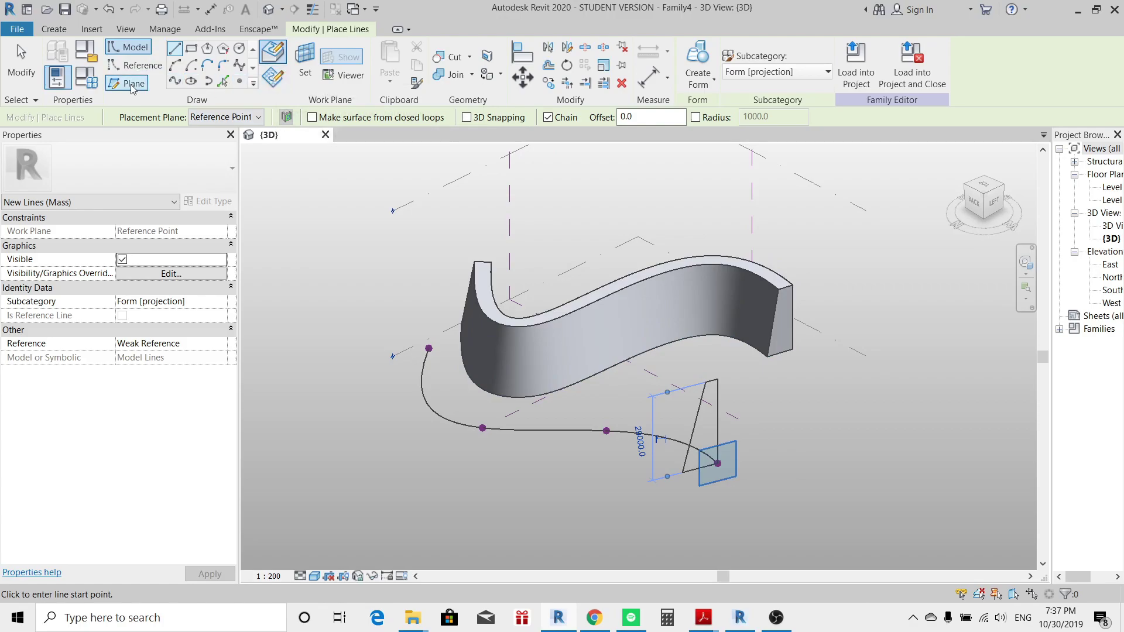
pyautogui.click(428, 349)
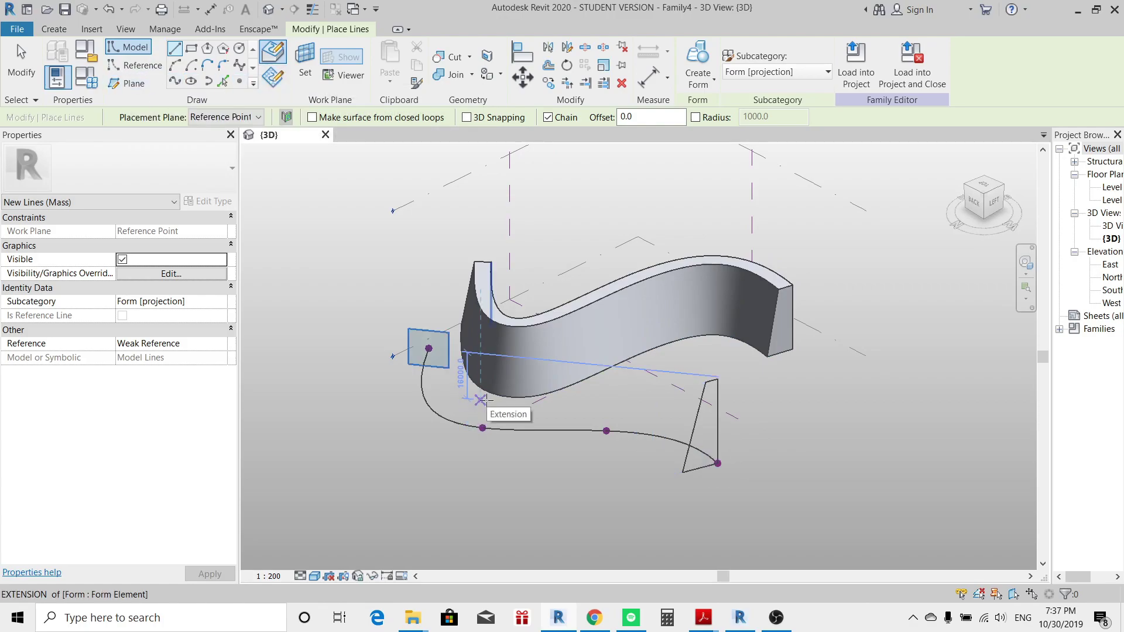
pyautogui.keyDown('shift'); pyautogui.moveTo(496, 406); pyautogui.dragTo(175, 58, button='middle'); pyautogui.keyUp('shift')
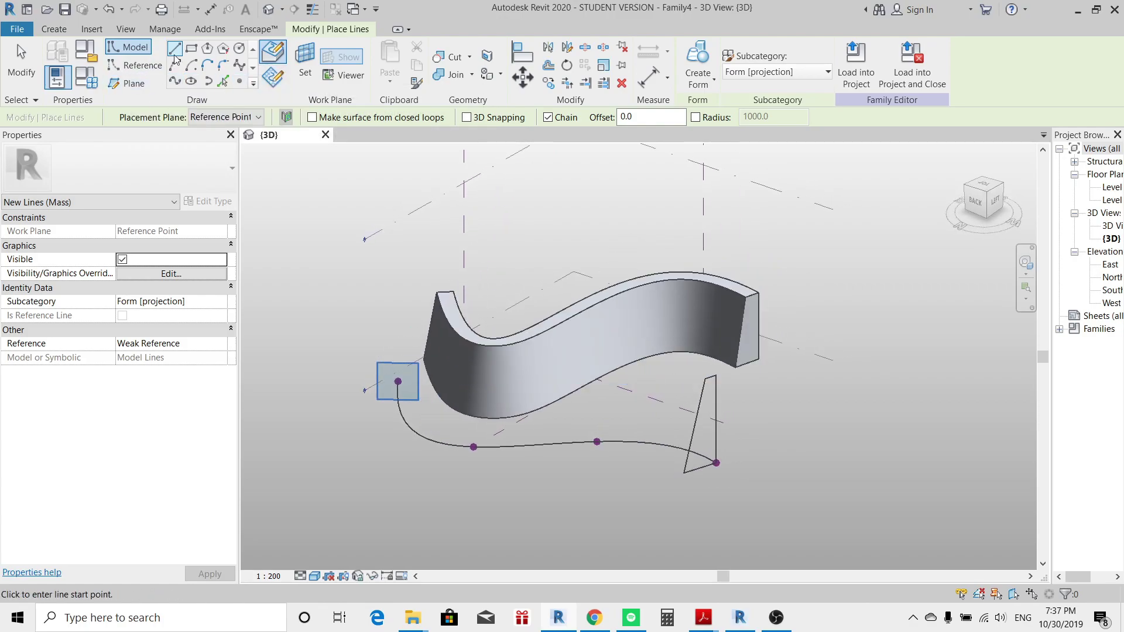
pyautogui.click(397, 382)
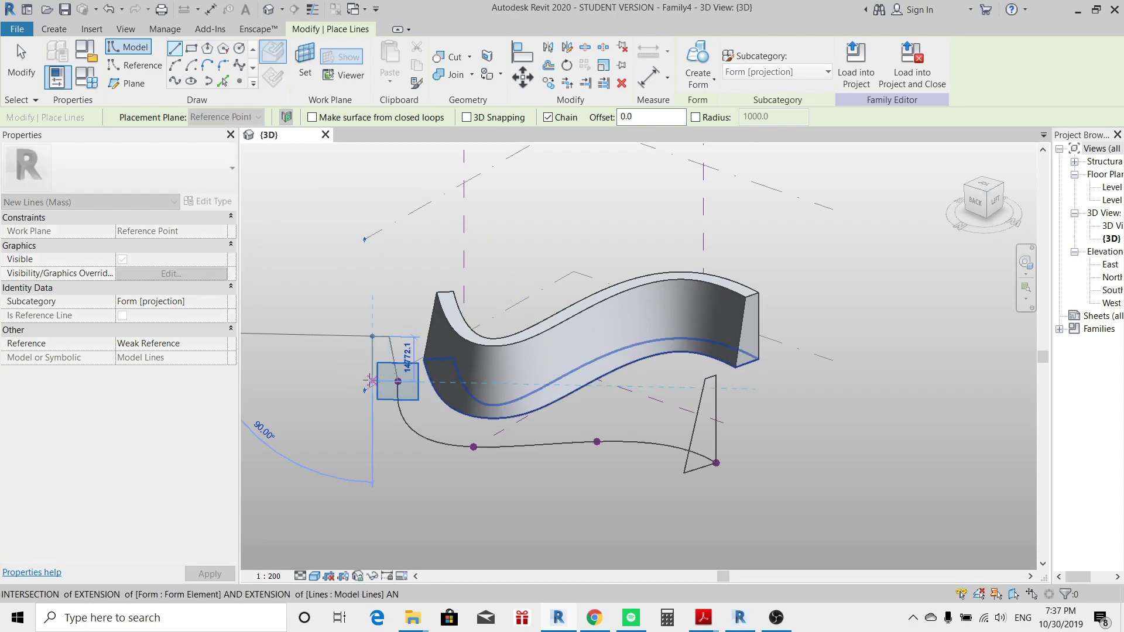
pyautogui.press('Escape')
pyautogui.press('Escape')
# Select the second spline and the triangle profile and sweep them into a second curved solid
pyautogui.click(409, 427)
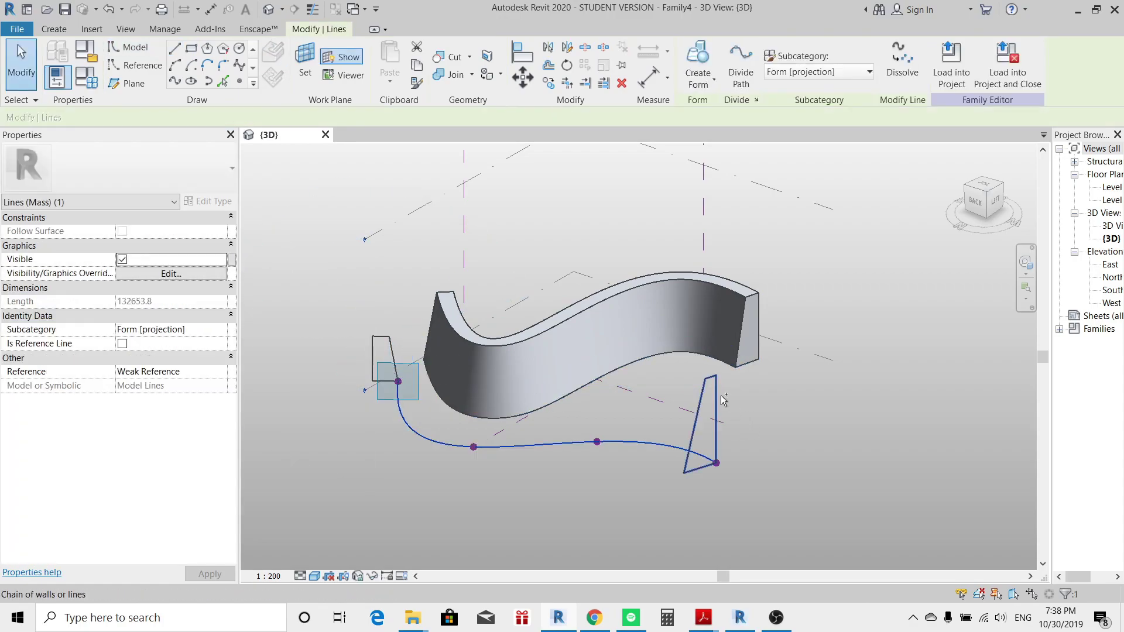
pyautogui.click(721, 395)
pyautogui.click(639, 442)
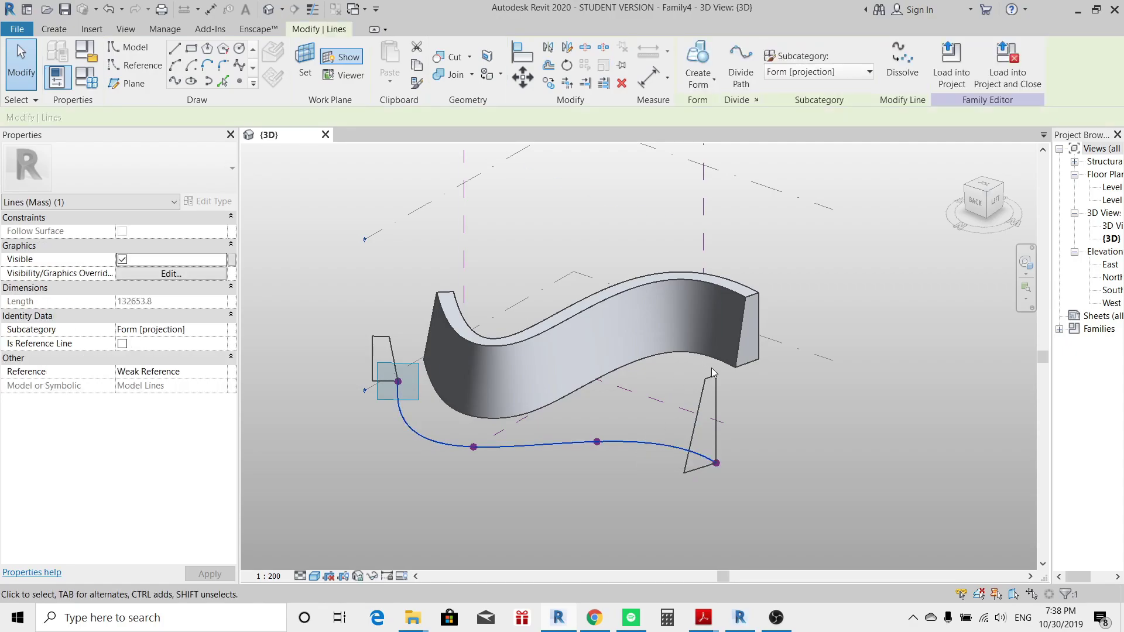
pyautogui.press('Tab')
pyautogui.keyDown('ctrl'); pyautogui.click(715, 390); pyautogui.keyUp('ctrl')
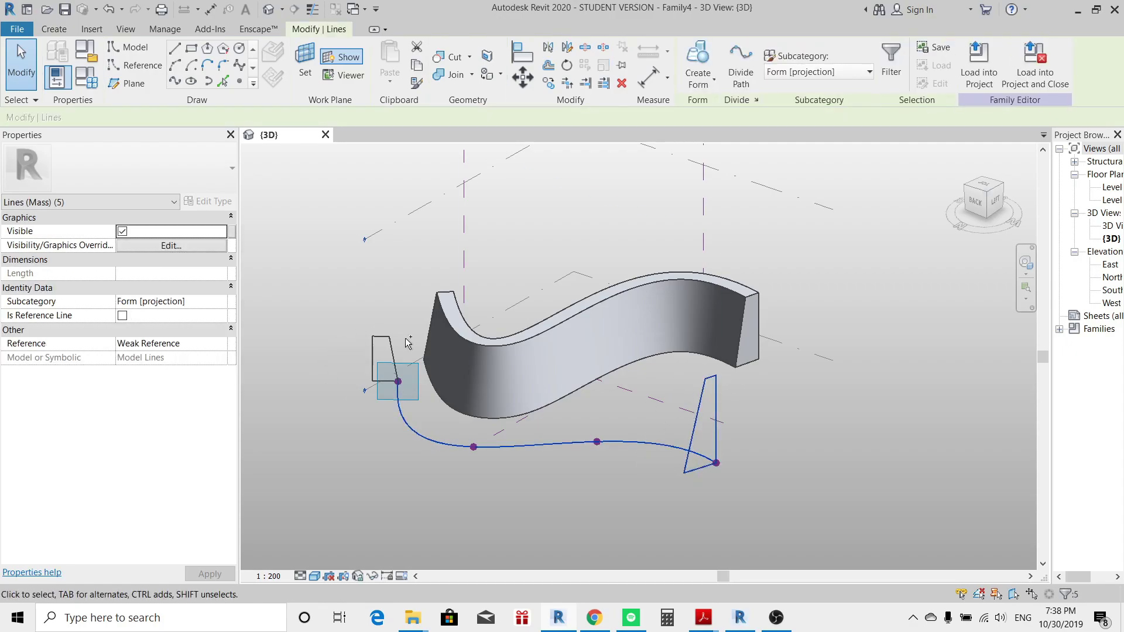
pyautogui.click(698, 65)
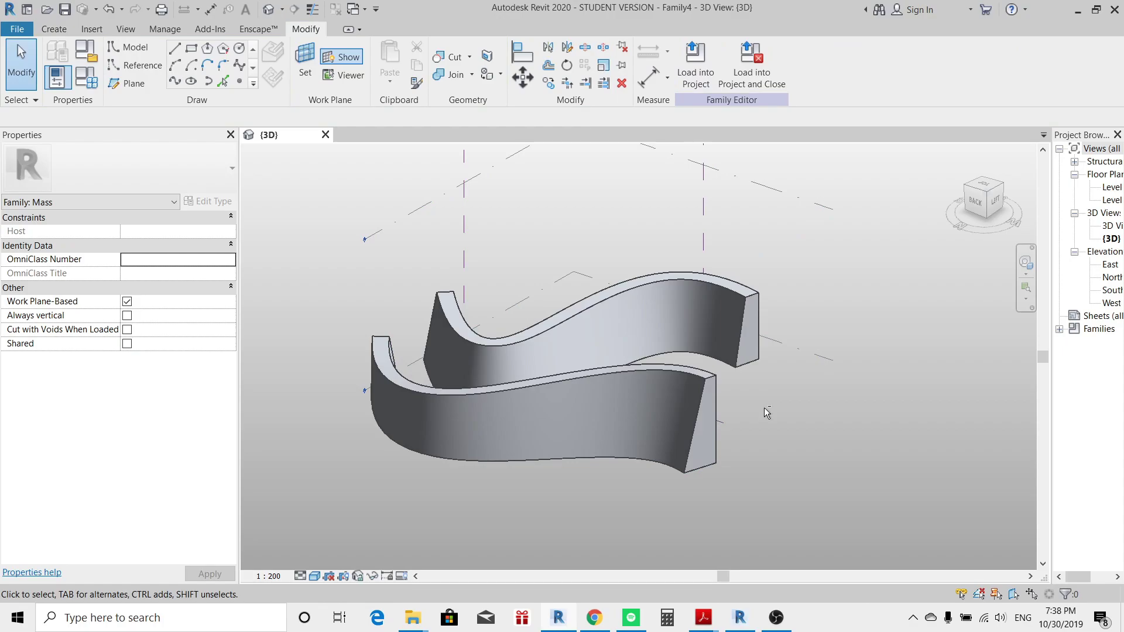
pyautogui.moveTo(763, 407)
pyautogui.keyDown('shift'); pyautogui.mouseDown(button='middle')
pyautogui.moveTo(825, 355)
pyautogui.moveTo(691, 377)
pyautogui.moveTo(554, 377)
pyautogui.moveTo(771, 366)
pyautogui.moveTo(690, 376)
pyautogui.moveTo(701, 285)
pyautogui.moveTo(640, 235)
pyautogui.mouseUp(button='middle'); pyautogui.keyUp('shift')
# Draw a vertical model line to serve as the revolve axis
pyautogui.click(577, 364)
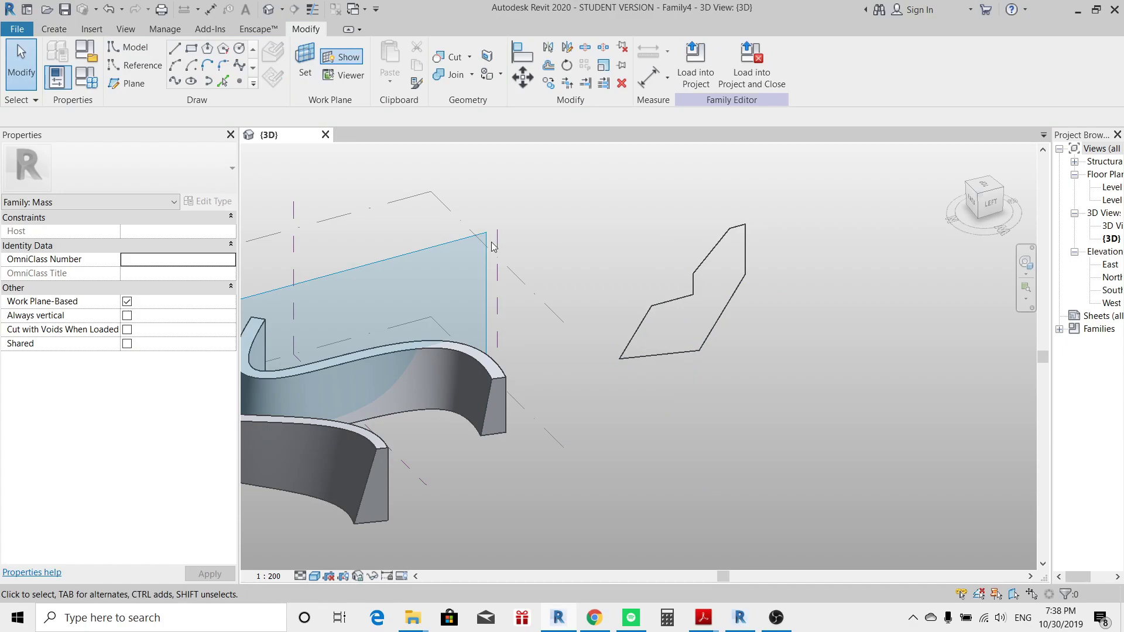
pyautogui.click(175, 46)
pyautogui.click(580, 237)
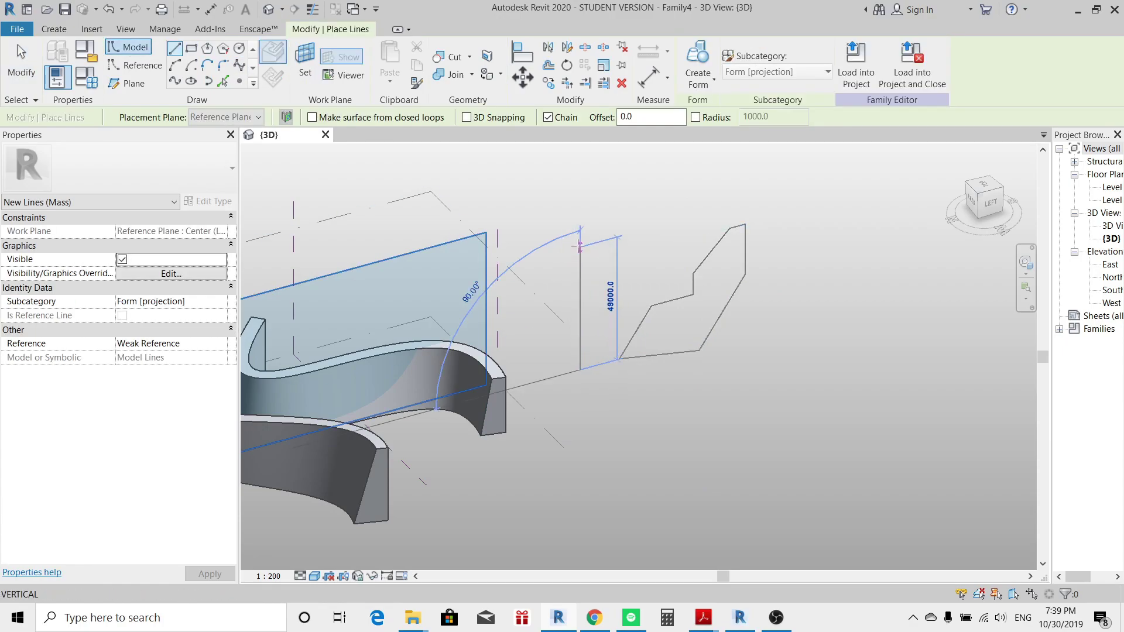
pyautogui.click(580, 369)
pyautogui.press('Escape')
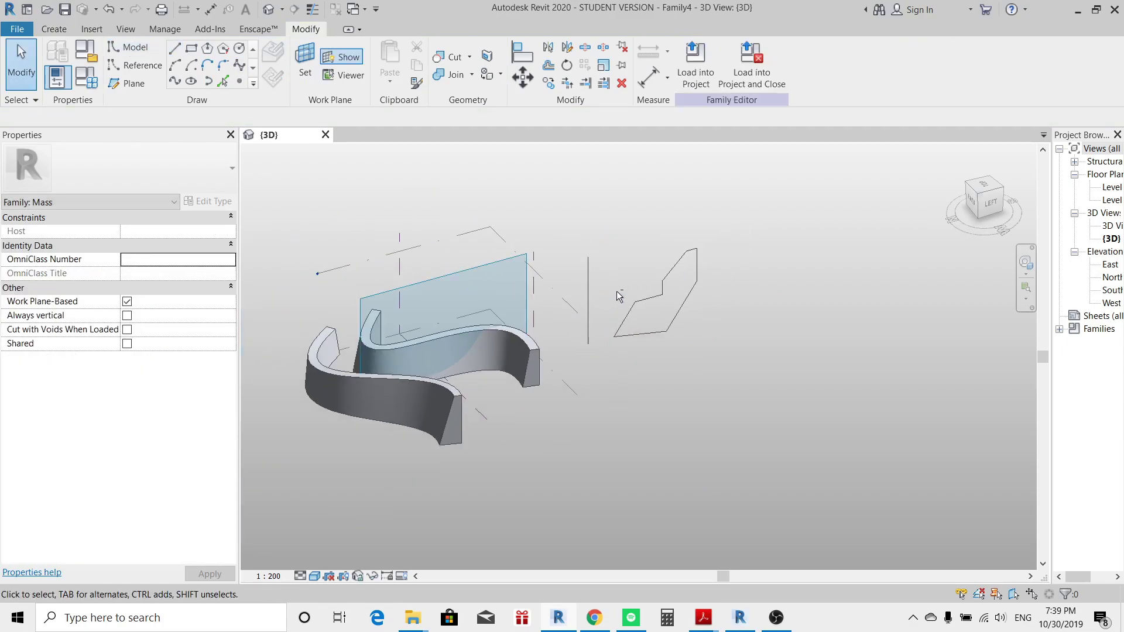
# Revolve the notched profile around the axis into a bowl form, inspect it, then undo it
pyautogui.keyDown('shift'); pyautogui.moveTo(616, 290); pyautogui.dragTo(641, 383, button='middle'); pyautogui.keyUp('shift')
pyautogui.click(637, 363)
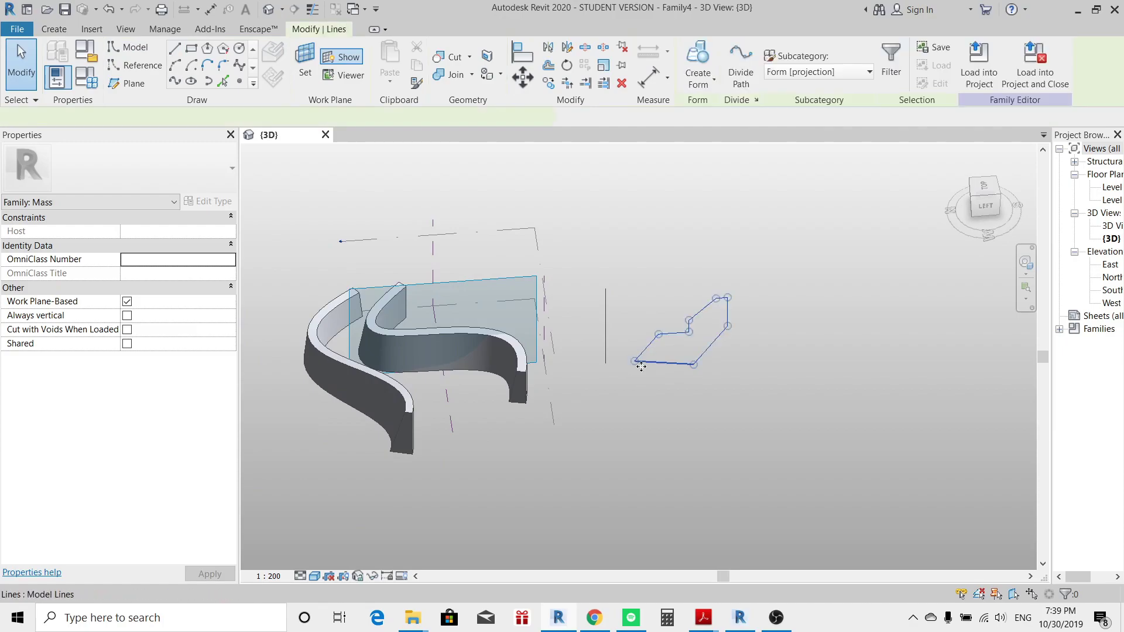
pyautogui.keyDown('ctrl'); pyautogui.click(605, 334); pyautogui.keyUp('ctrl')
pyautogui.click(698, 61)
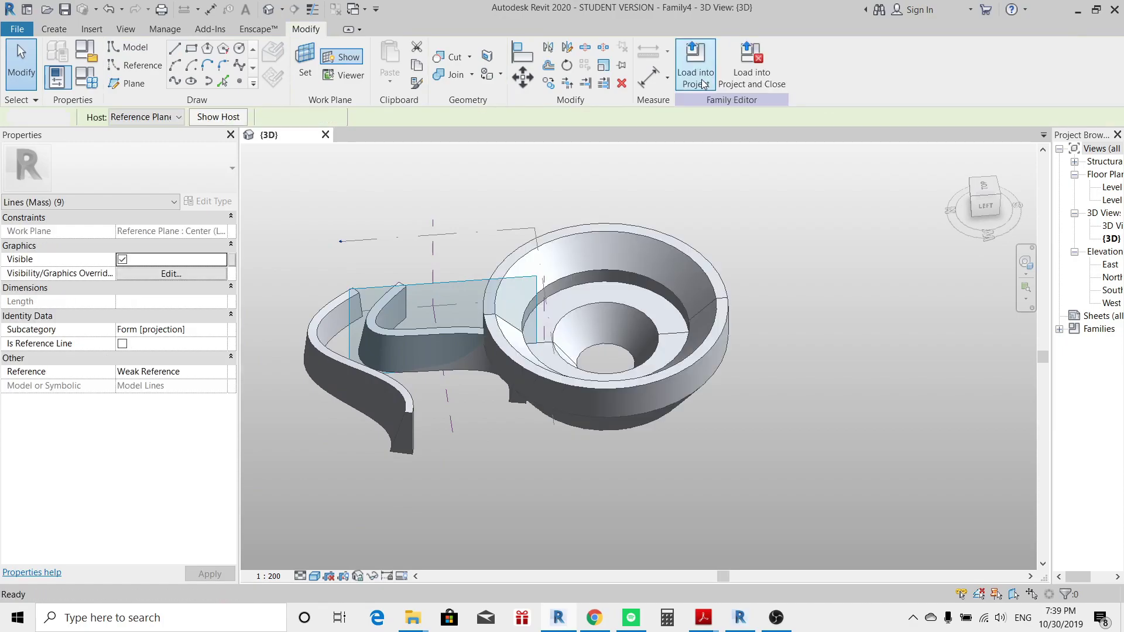
pyautogui.click(785, 274)
pyautogui.keyDown('shift'); pyautogui.moveTo(786, 274); pyautogui.dragTo(840, 289, button='middle'); pyautogui.keyUp('shift')
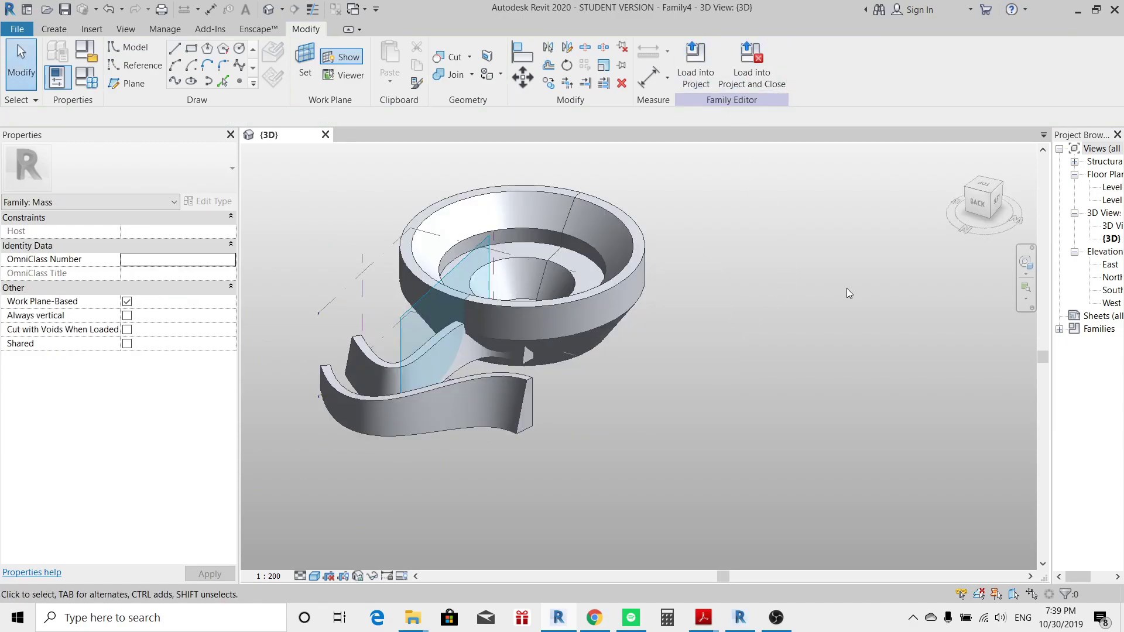
pyautogui.hotkey('ctrl', 'z')
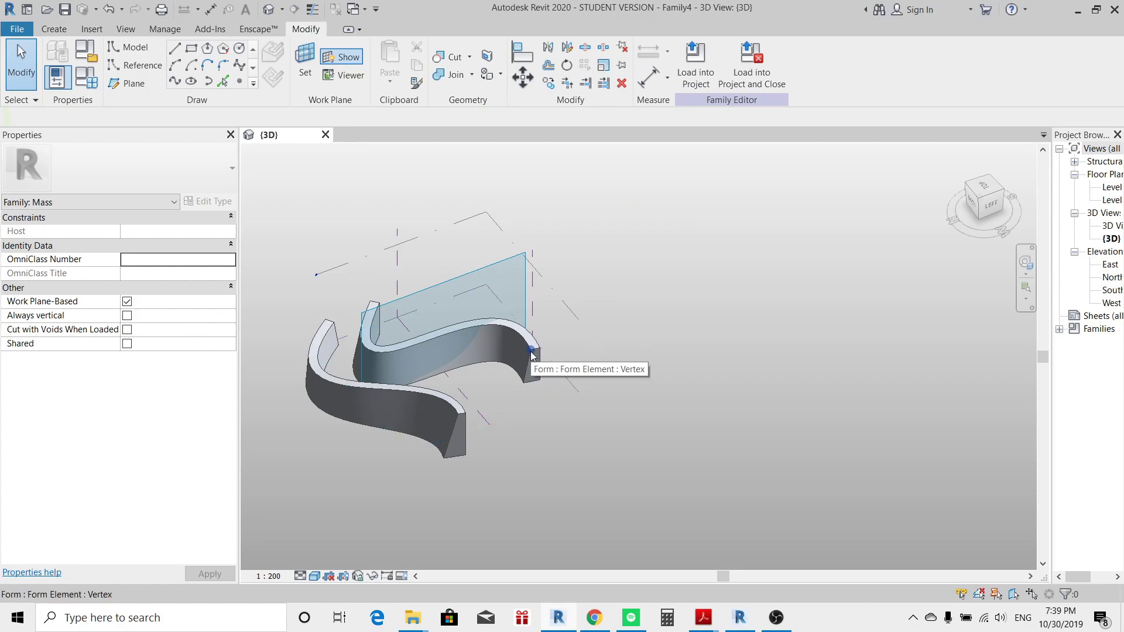
pyautogui.scroll(1, 531, 354)
# Delete the curved swept solids and bring the Chrome reference projects forward
pyautogui.click(526, 360)
pyautogui.press('Delete')
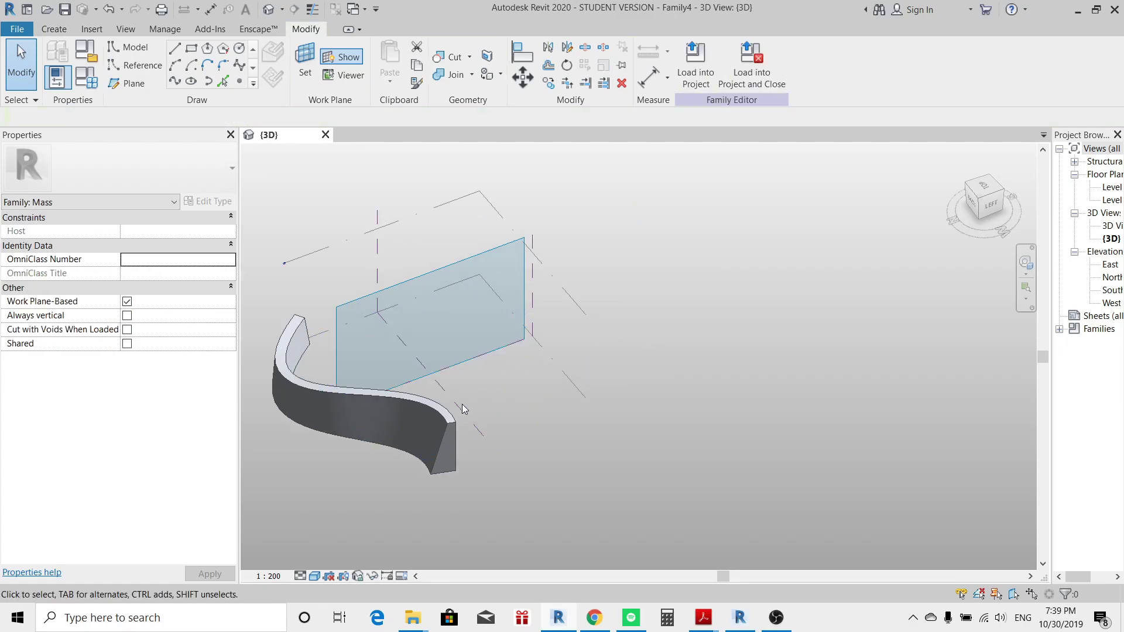
pyautogui.hotkey('ctrl', 'z')
pyautogui.press('Escape')
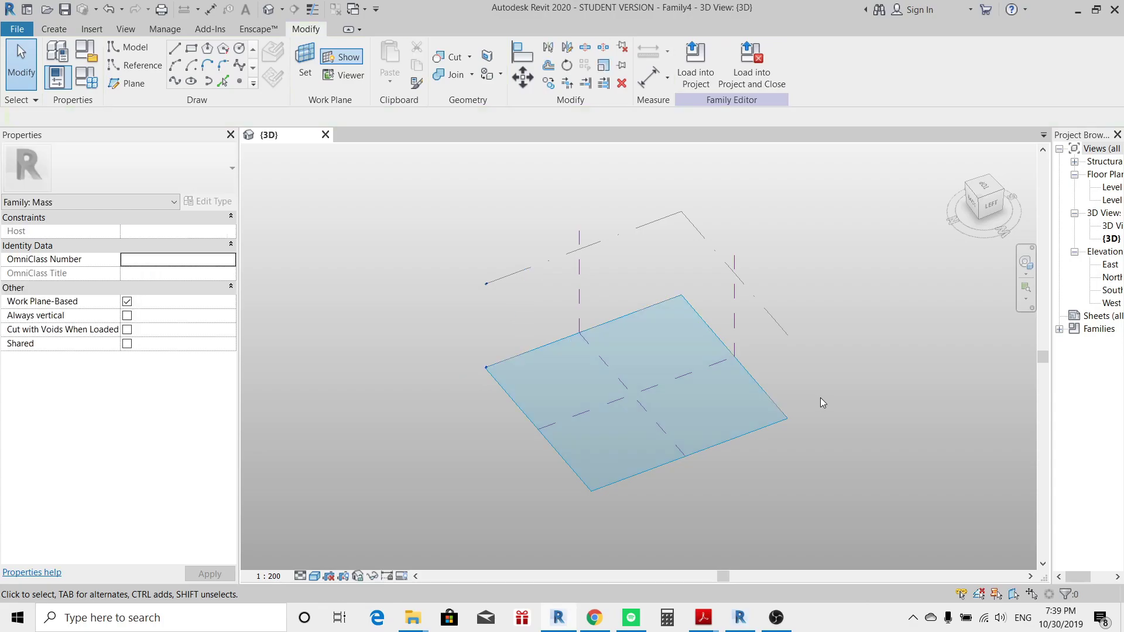
pyautogui.click(595, 617)
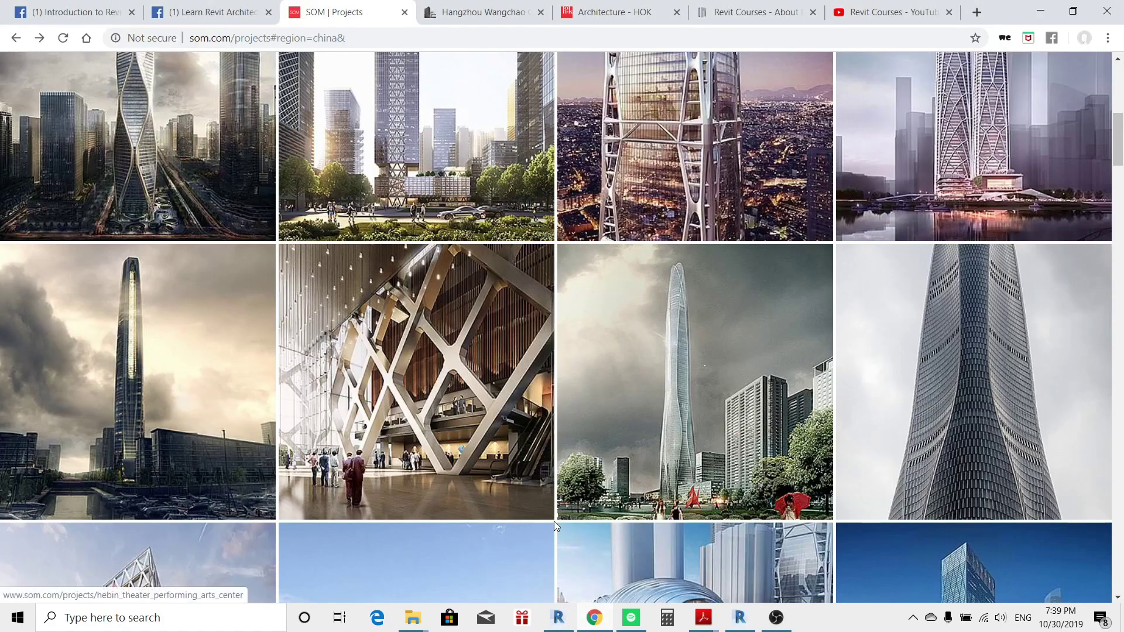
pyautogui.scroll(3, 345, 408)
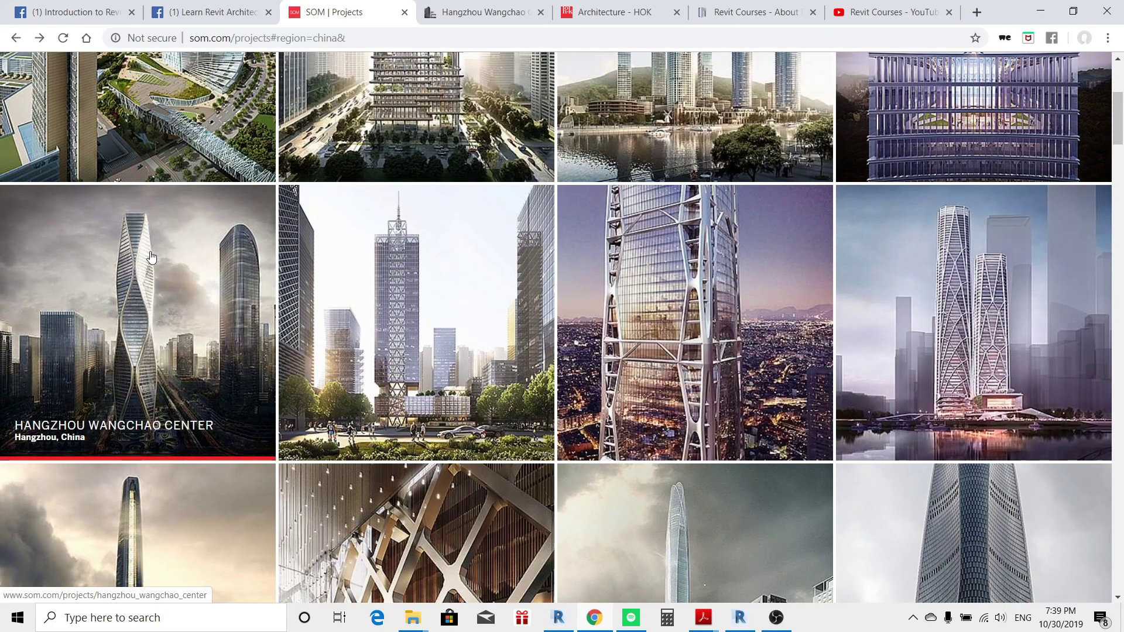
# Open the Hangzhou Wangchao Center project page from the SOM projects grid
pyautogui.click(151, 258)
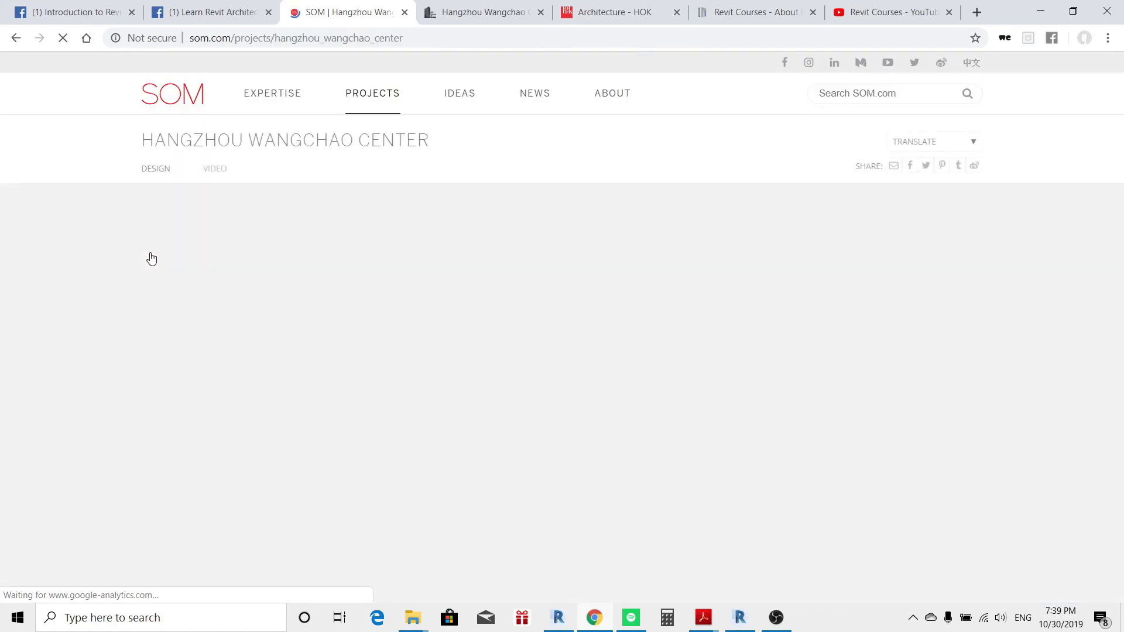
pyautogui.scroll(-2, 314, 287)
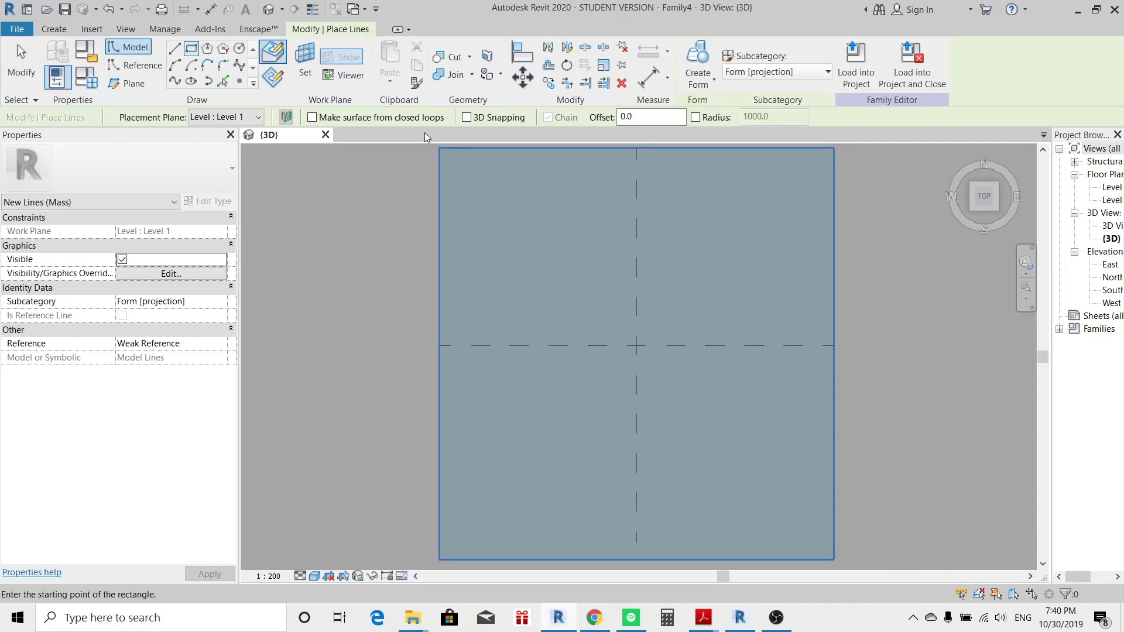
pyautogui.scroll(2, 646, 349)
# Draw the square profile on Level 1 and start the chamfer lines at its top corners
pyautogui.click(559, 269)
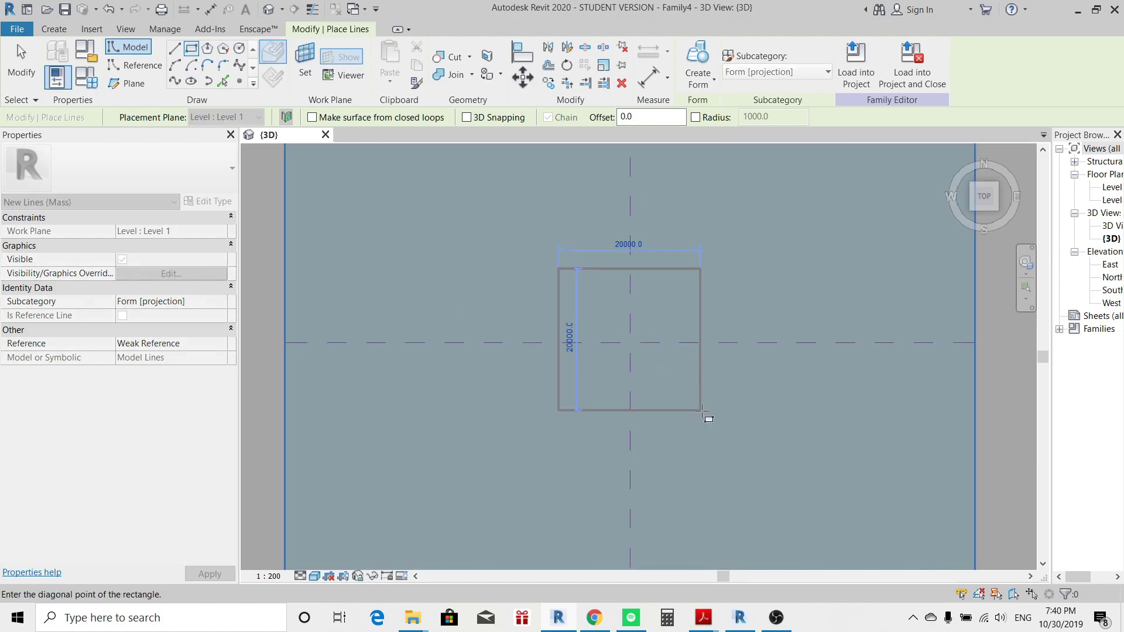
pyautogui.click(701, 410)
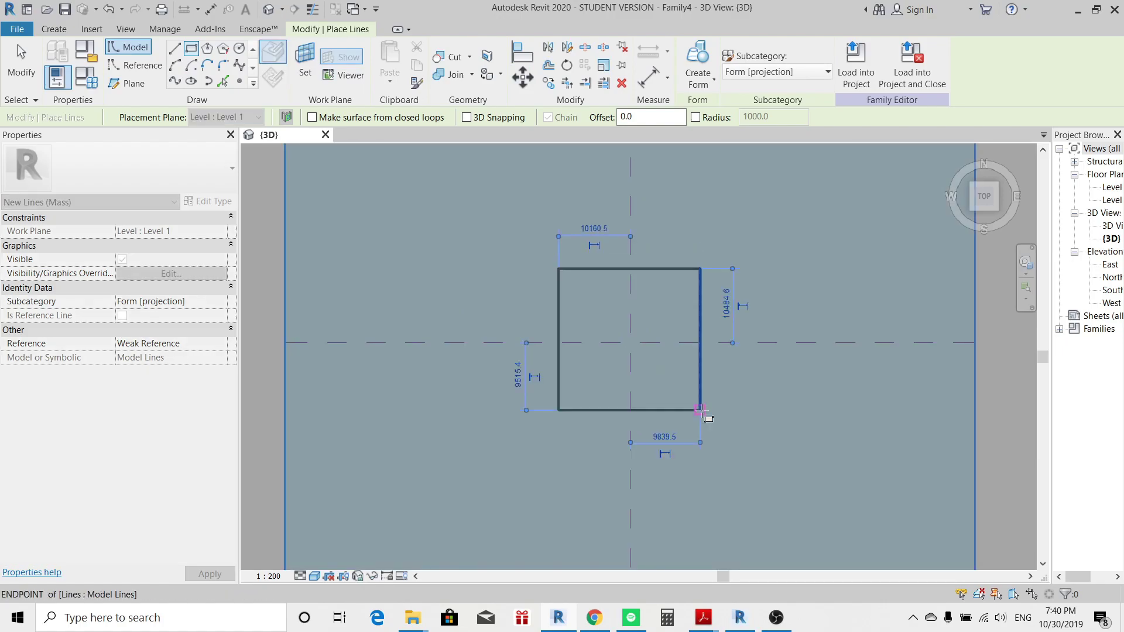
pyautogui.press('Escape')
pyautogui.scroll(2, 704, 336)
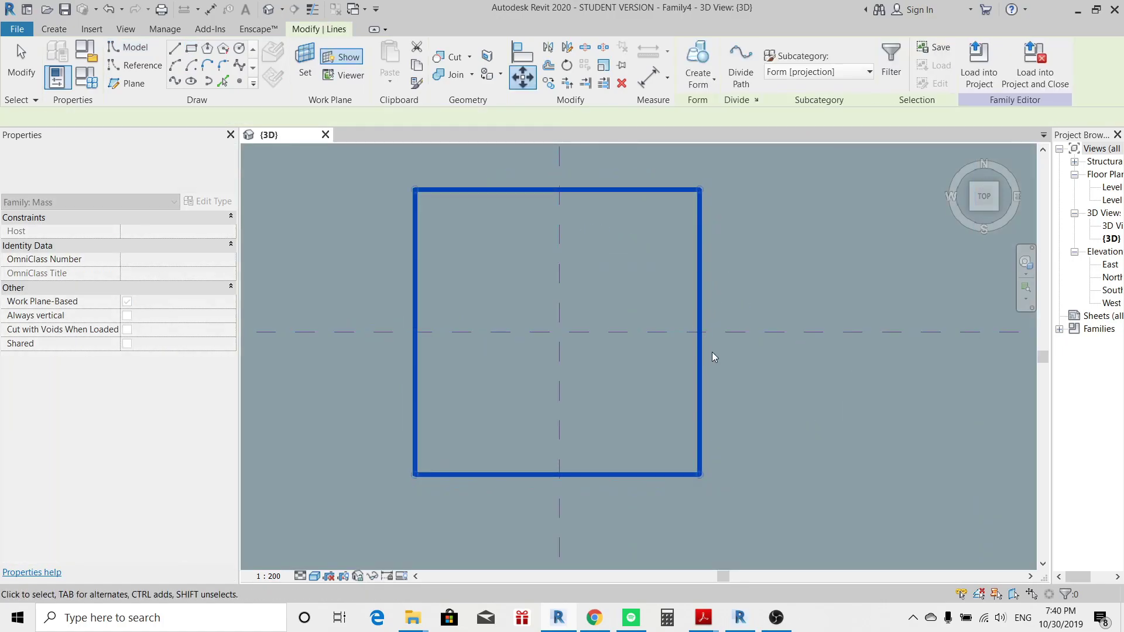
pyautogui.click(580, 180)
pyautogui.scroll(-2, 646, 266)
pyautogui.click(175, 51)
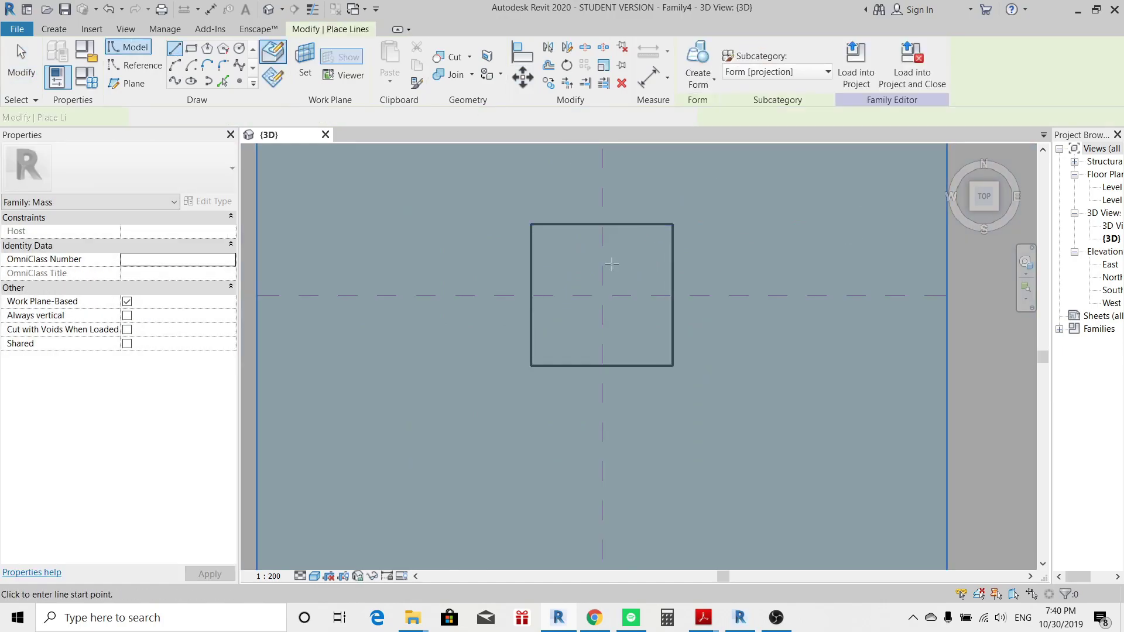
pyautogui.scroll(2, 606, 267)
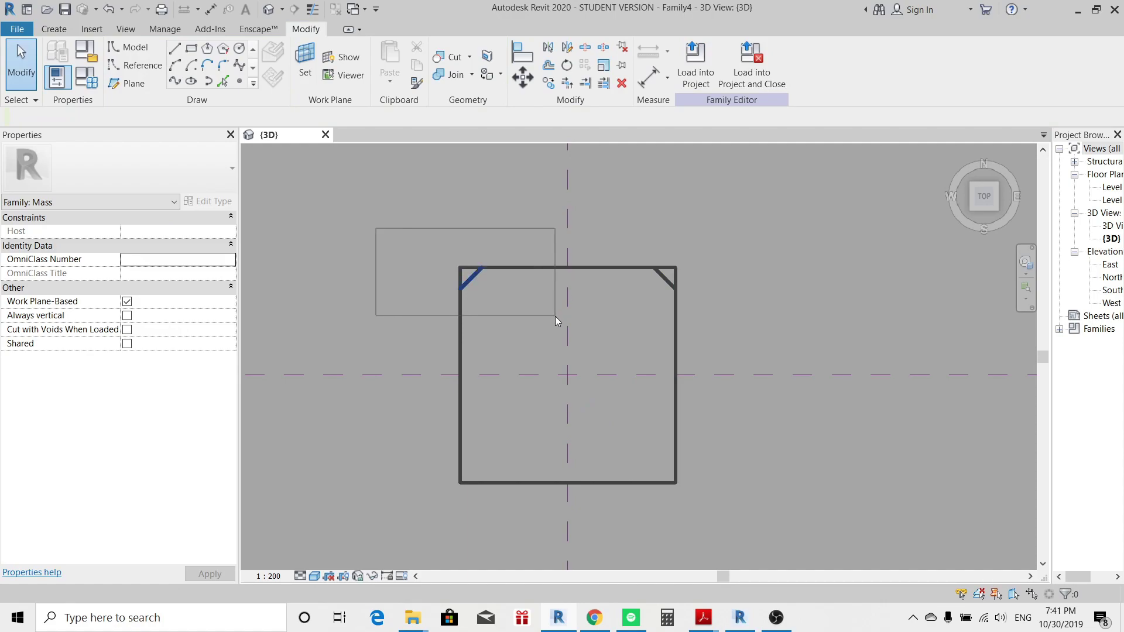
# Mirror the top-corner chamfer lines across the horizontal centre plane to chamfer all four corners
pyautogui.moveTo(377, 229); pyautogui.dragTo(555, 318)
pyautogui.keyDown('ctrl'); pyautogui.click(665, 278); pyautogui.keyUp('ctrl')
pyautogui.press('m')
pyautogui.press('m')
pyautogui.click(714, 375)
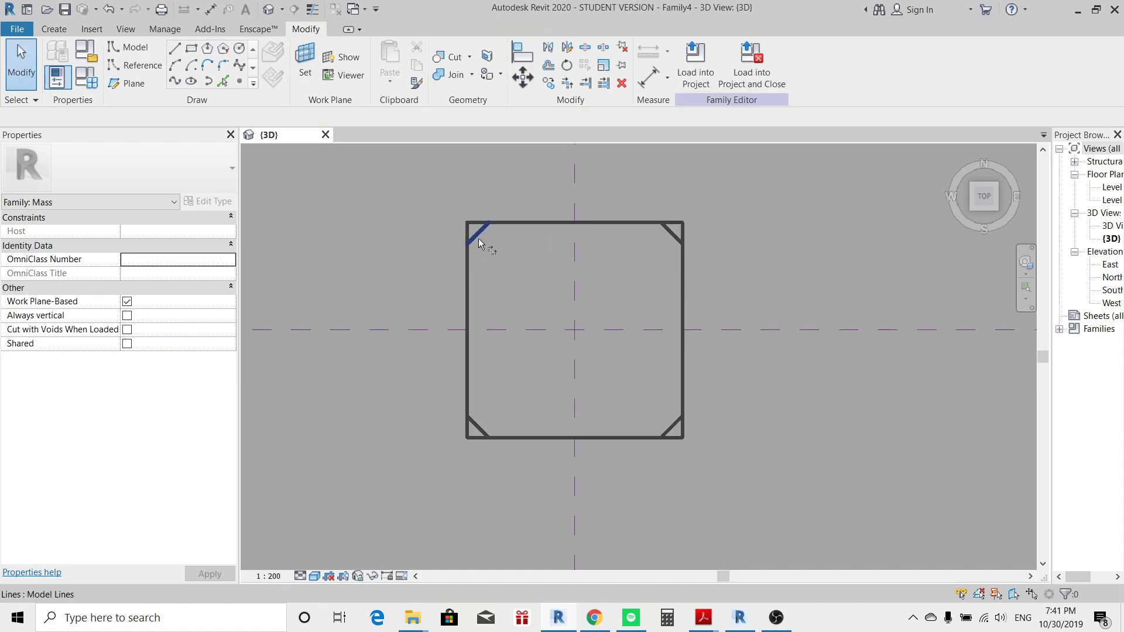
pyautogui.moveTo(672, 432); pyautogui.dragTo(536, 452, button='middle')
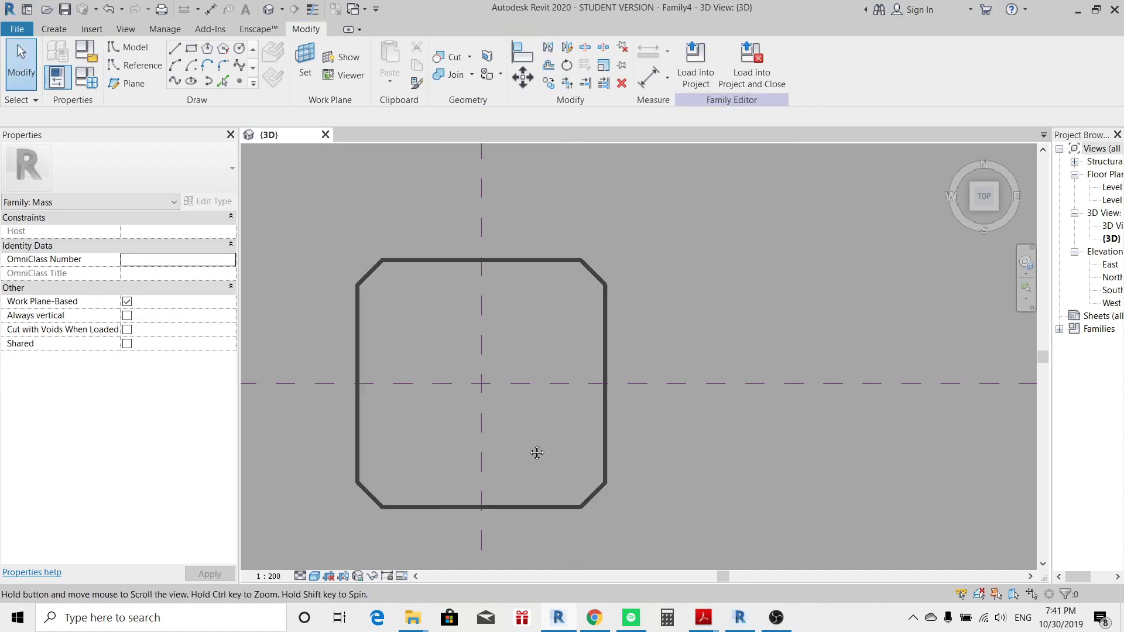
pyautogui.moveTo(1051, 351); pyautogui.dragTo(992, 351)
pyautogui.moveTo(527, 387)
pyautogui.mouseDown(button='middle')
pyautogui.moveTo(520, 399)
pyautogui.moveTo(619, 333)
pyautogui.moveTo(570, 389)
pyautogui.mouseUp(button='middle')
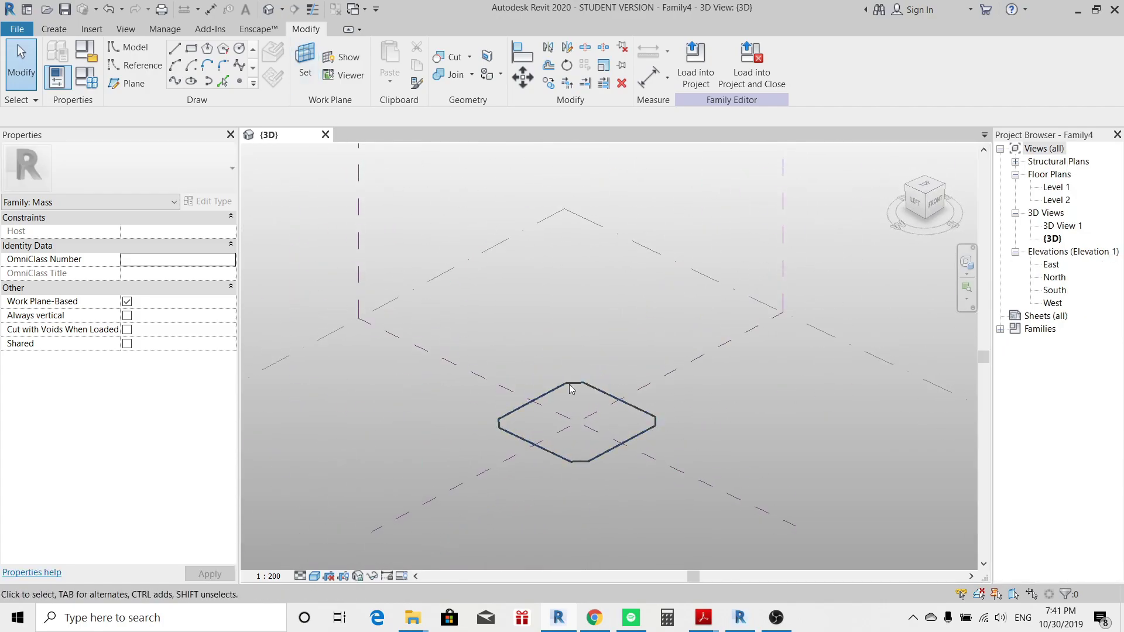
# In North elevation, copy the Level 1 profile lines 25000 up the tower axis
pyautogui.doubleClick(1054, 278)
pyautogui.moveTo(510, 404); pyautogui.dragTo(751, 533)
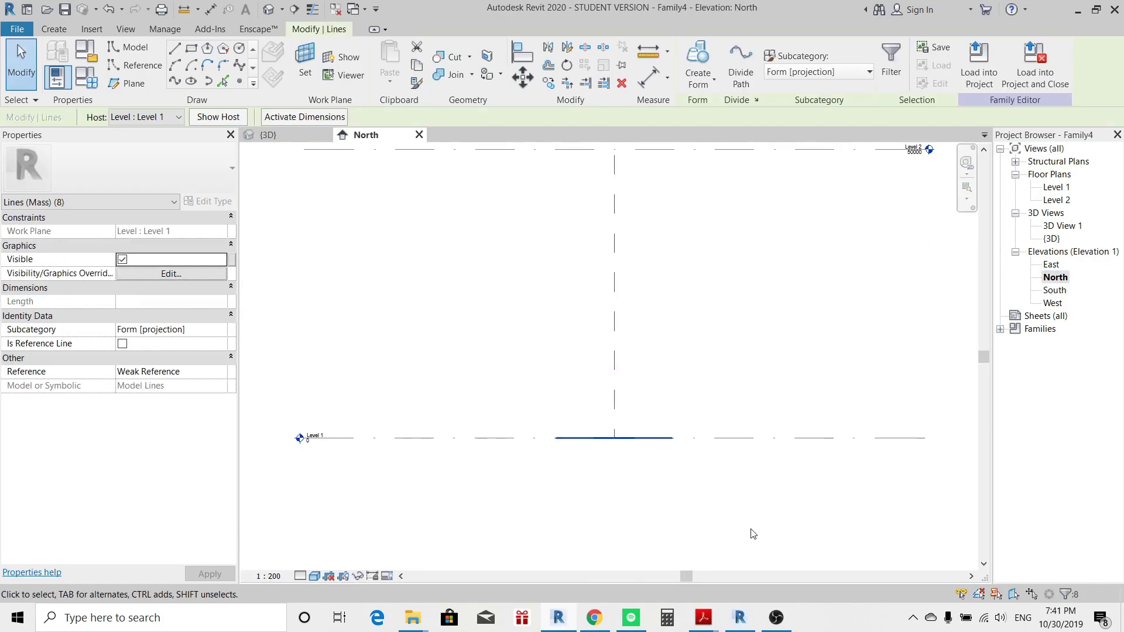
pyautogui.press('c')
pyautogui.press('o')
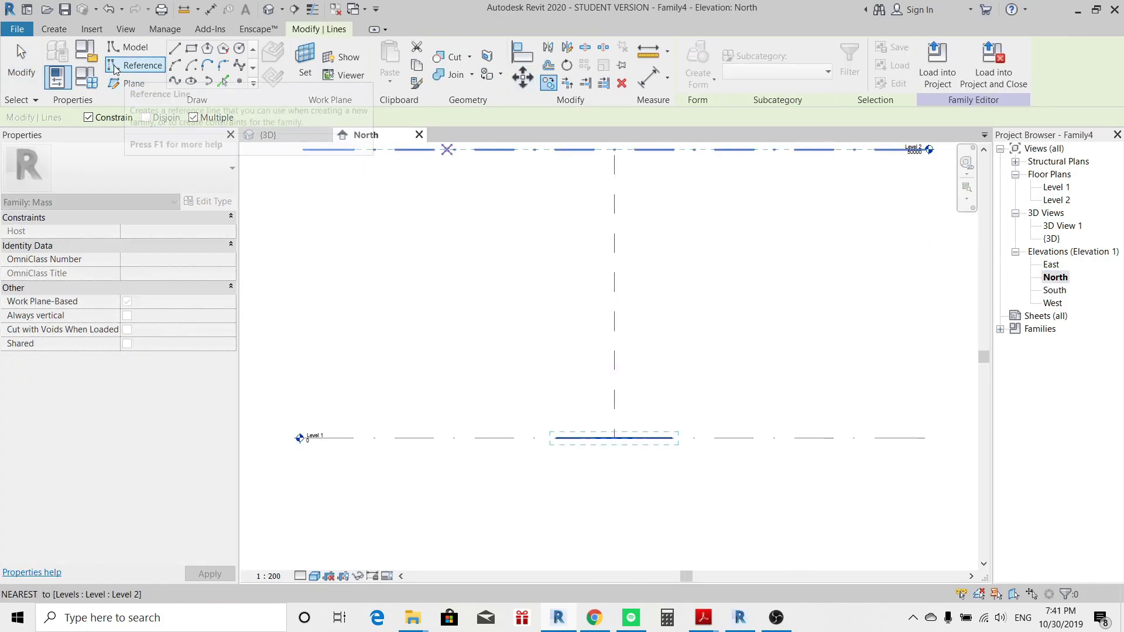
pyautogui.click(631, 438)
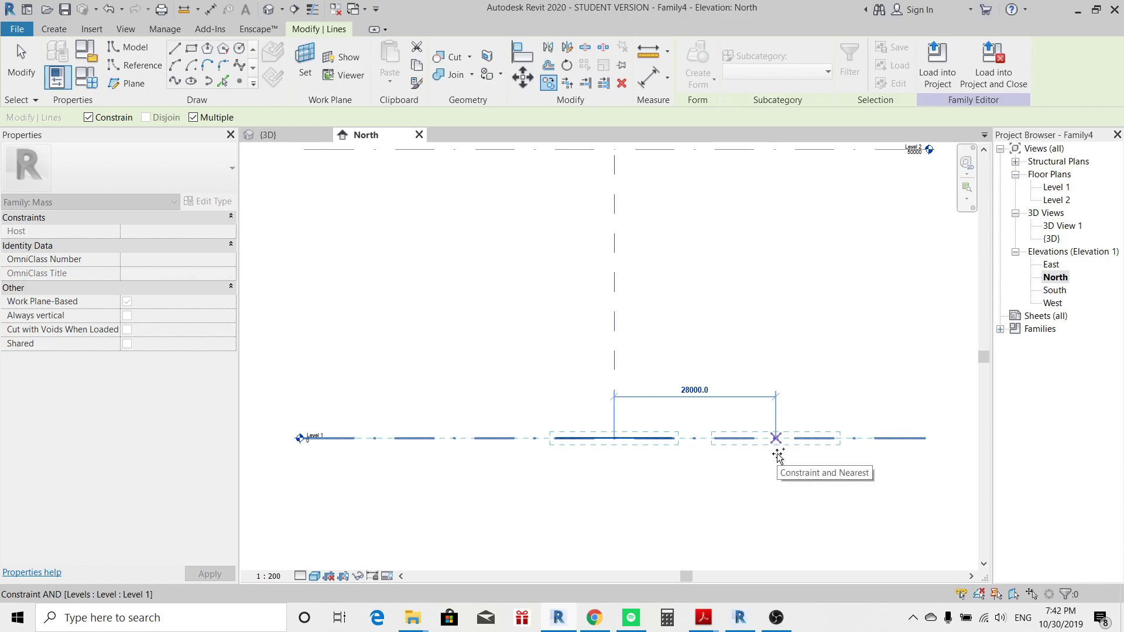
pyautogui.click(90, 119)
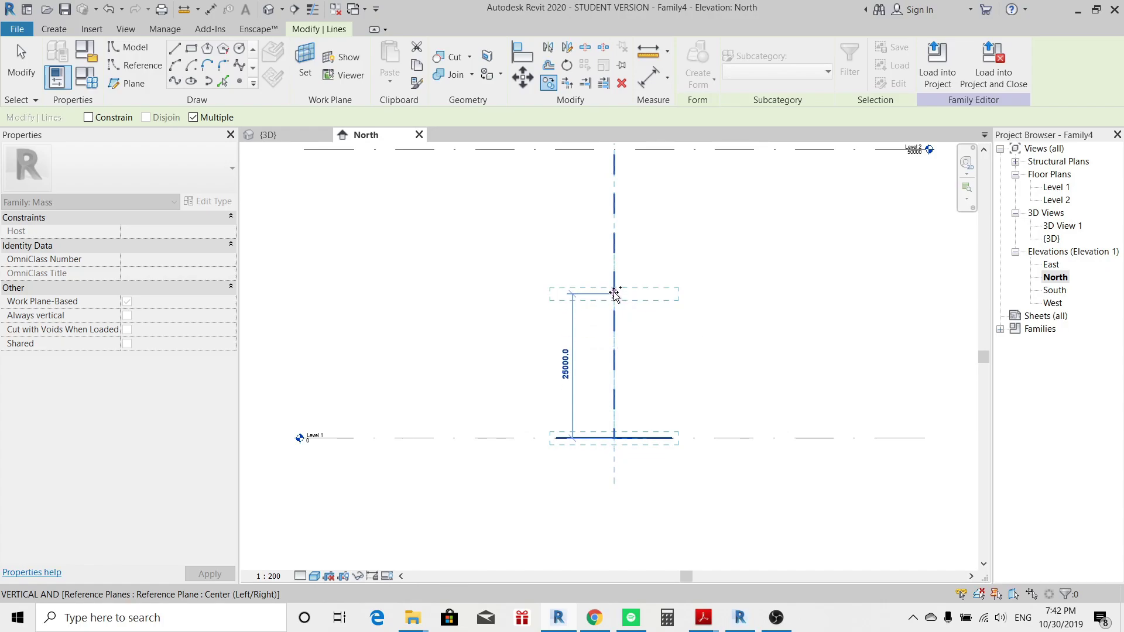
pyautogui.click(613, 264)
# Rotate the upper copied profile loop 45 degrees in the 3D view
pyautogui.hotkey('ctrl', 'Tab')
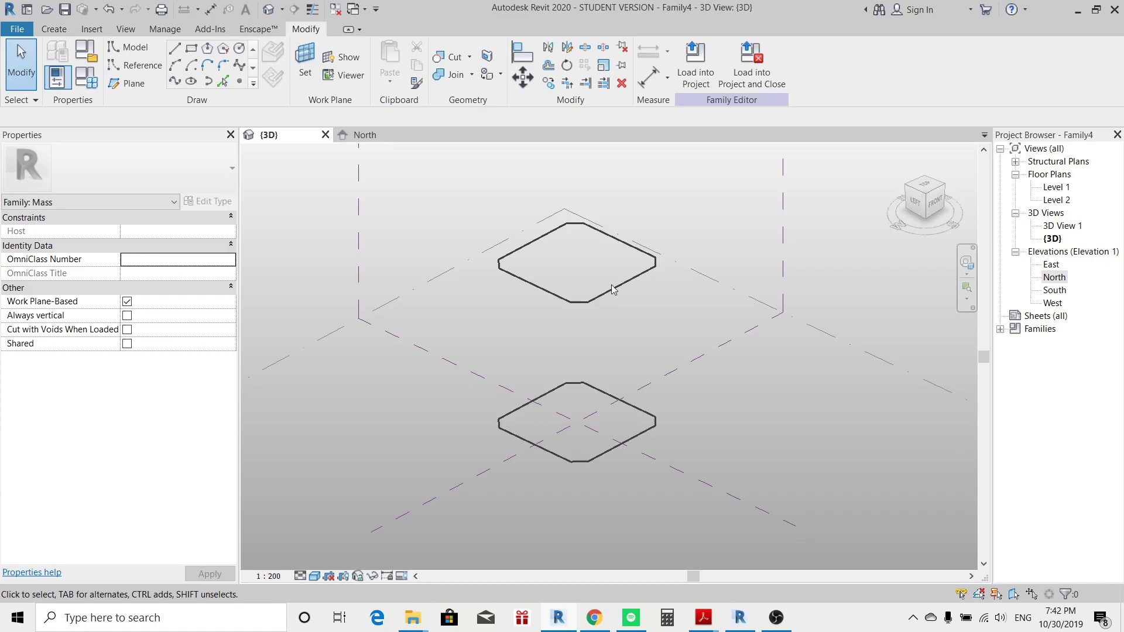
pyautogui.keyDown('shift'); pyautogui.moveTo(612, 290); pyautogui.dragTo(609, 356, button='middle'); pyautogui.keyUp('shift')
pyautogui.click(629, 290)
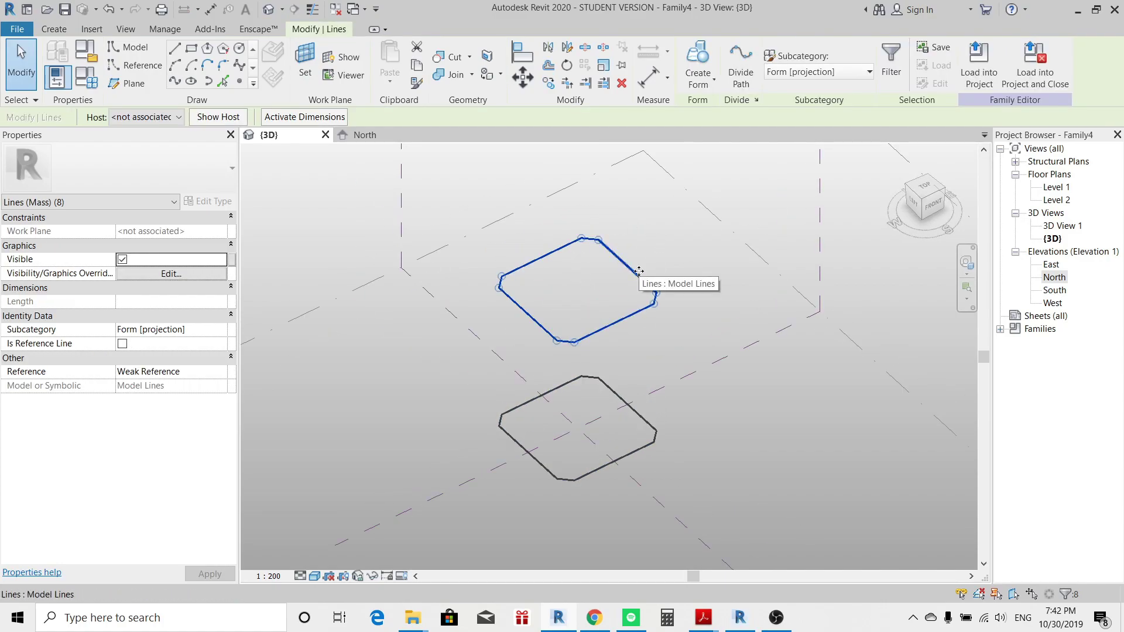
pyautogui.press('r')
pyautogui.press('o')
pyautogui.click(711, 288)
pyautogui.write('45')
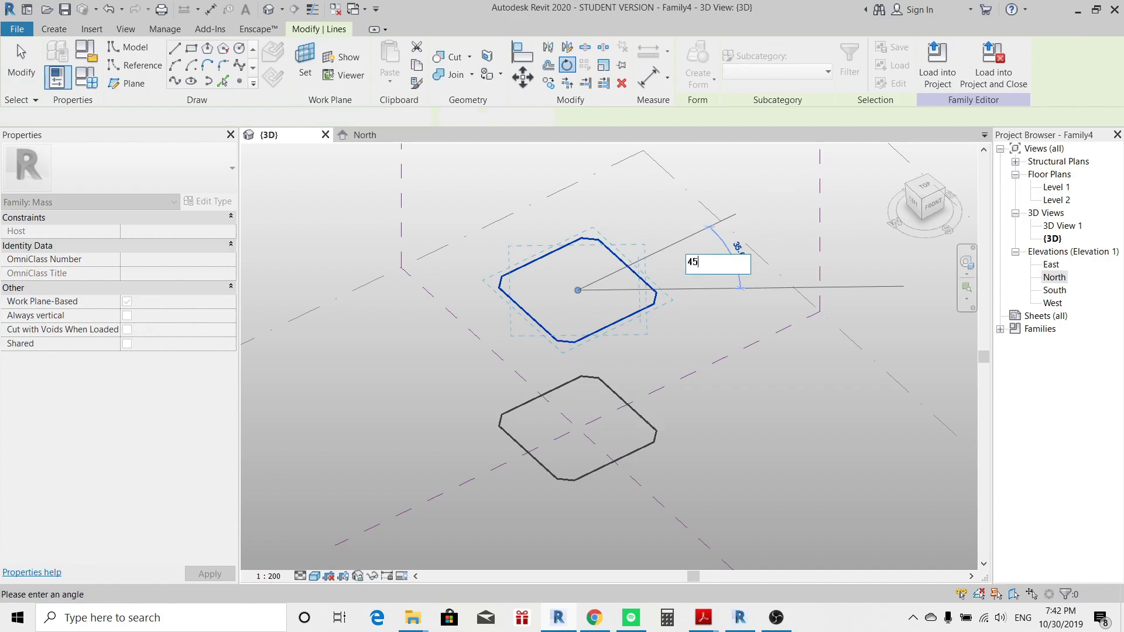
pyautogui.press('Return')
pyautogui.keyDown('shift'); pyautogui.moveTo(753, 289); pyautogui.dragTo(742, 408); pyautogui.keyUp('shift')
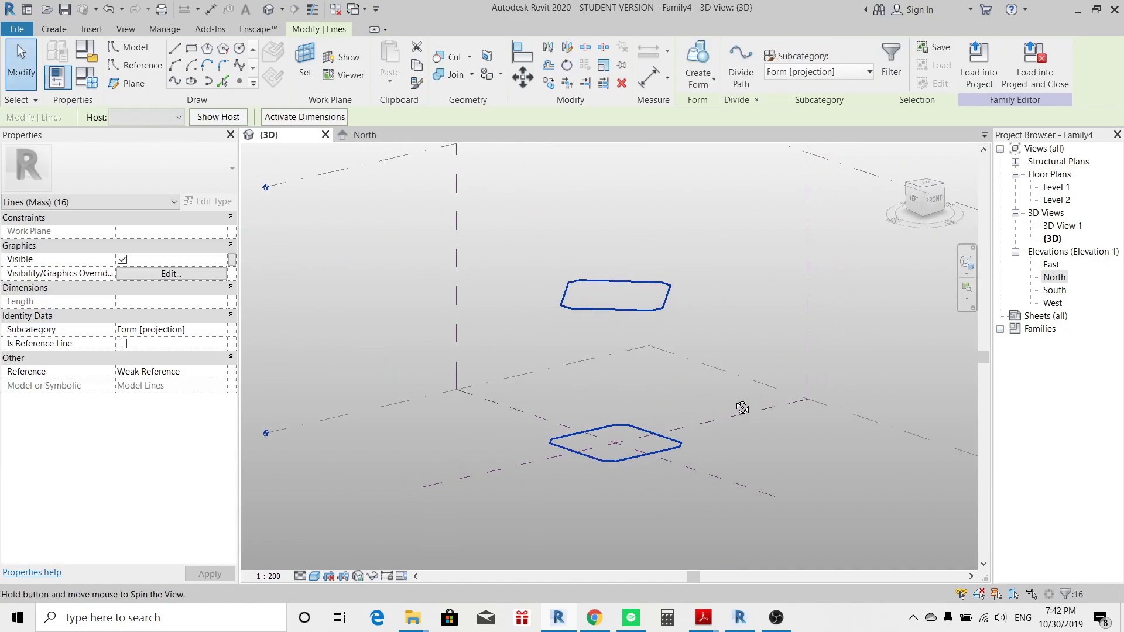
pyautogui.keyDown('shift'); pyautogui.moveTo(742, 408); pyautogui.dragTo(670, 414, button='middle'); pyautogui.keyUp('shift')
# Copy both profiles repeatedly upward to build a stack of about six alternating outlines
pyautogui.hotkey('ctrl', 'Tab')
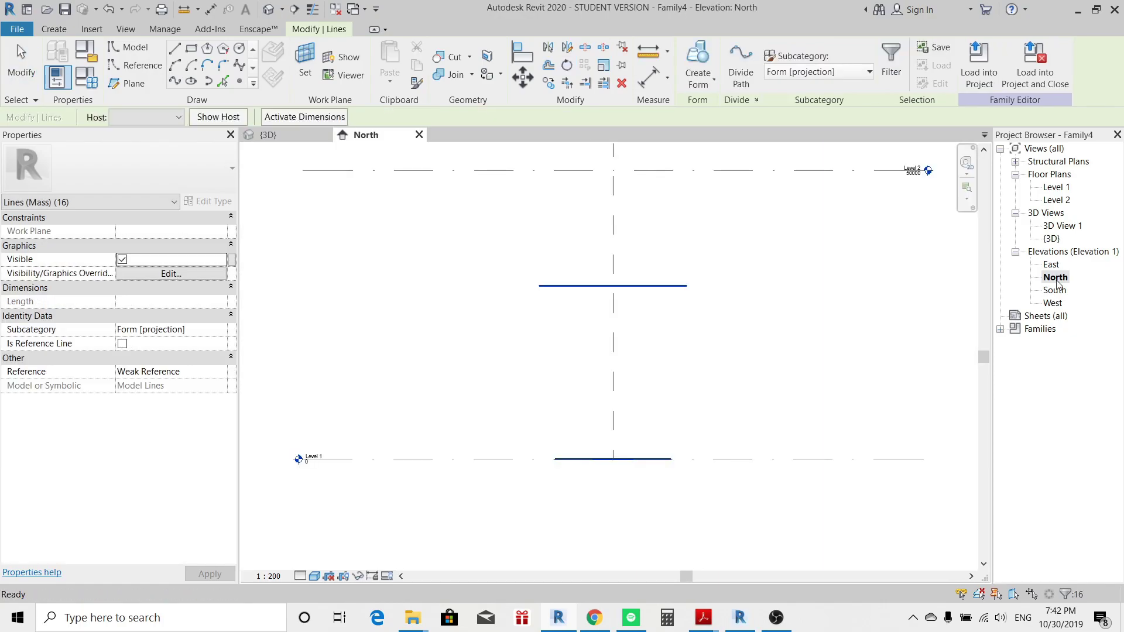
pyautogui.moveTo(548, 271); pyautogui.dragTo(743, 439)
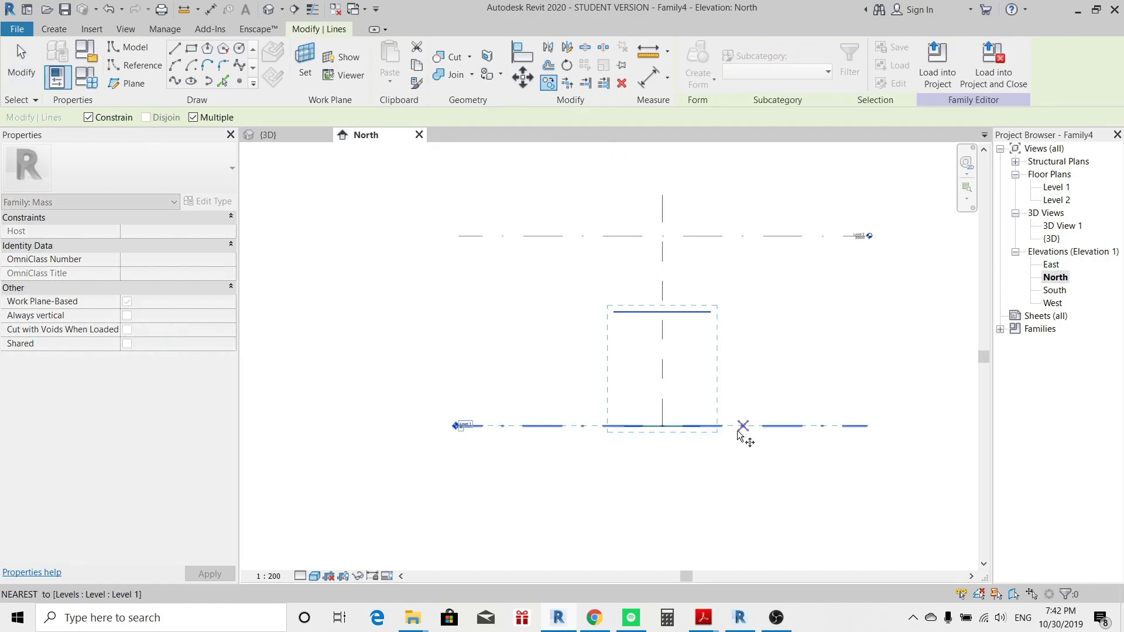
pyautogui.press('m')
pyautogui.press('v')
pyautogui.hotkey('ctrl', 'Tab')
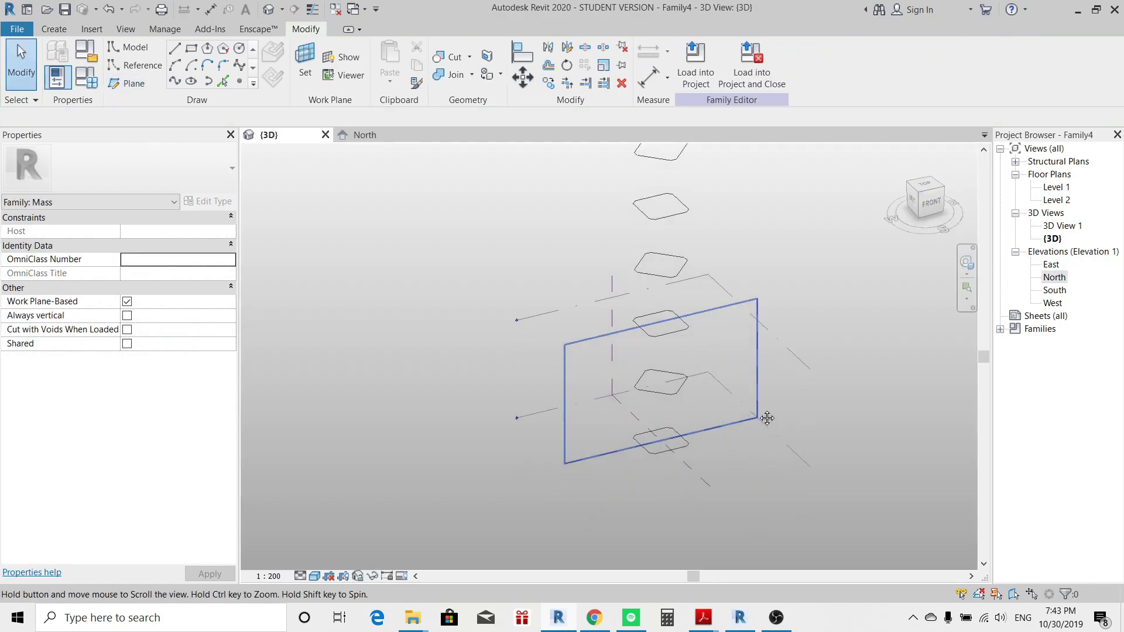
# Create a trial solid form from the two lowest loops, then undo it
pyautogui.click(676, 428)
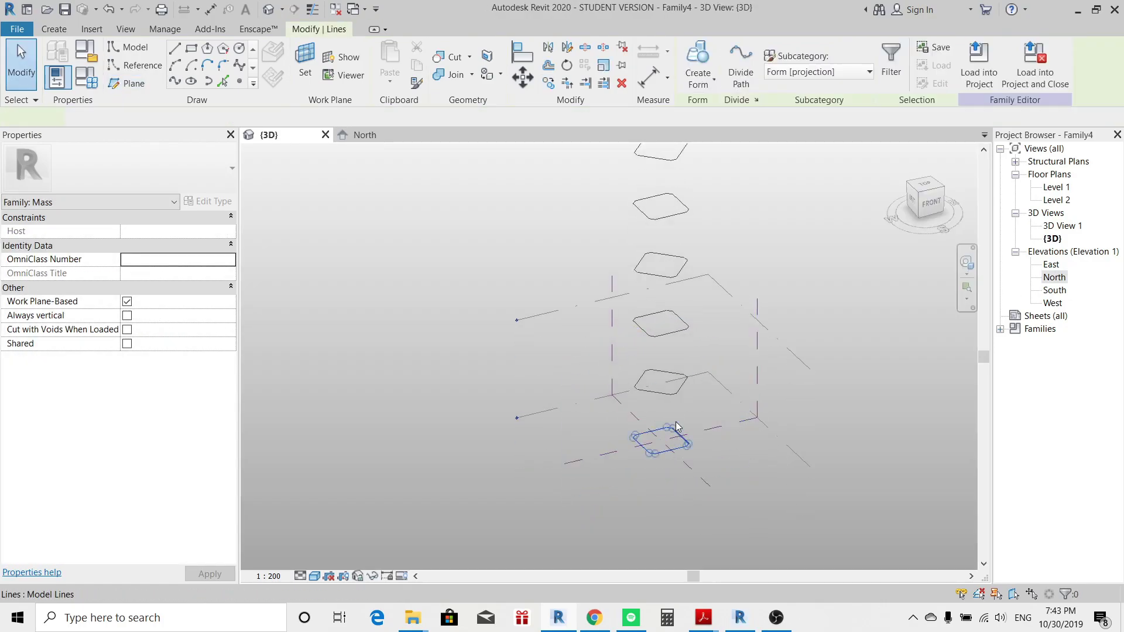
pyautogui.keyDown('ctrl'); pyautogui.click(685, 384); pyautogui.keyUp('ctrl')
pyautogui.scroll(2, 701, 416)
pyautogui.click(711, 62)
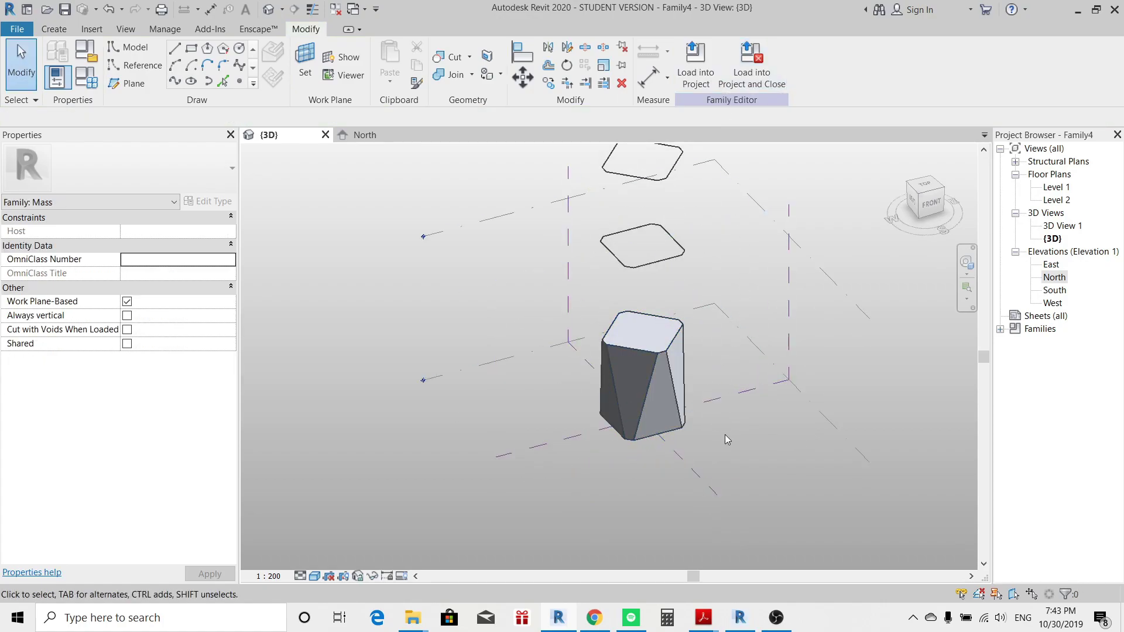
pyautogui.hotkey('ctrl', 'z')
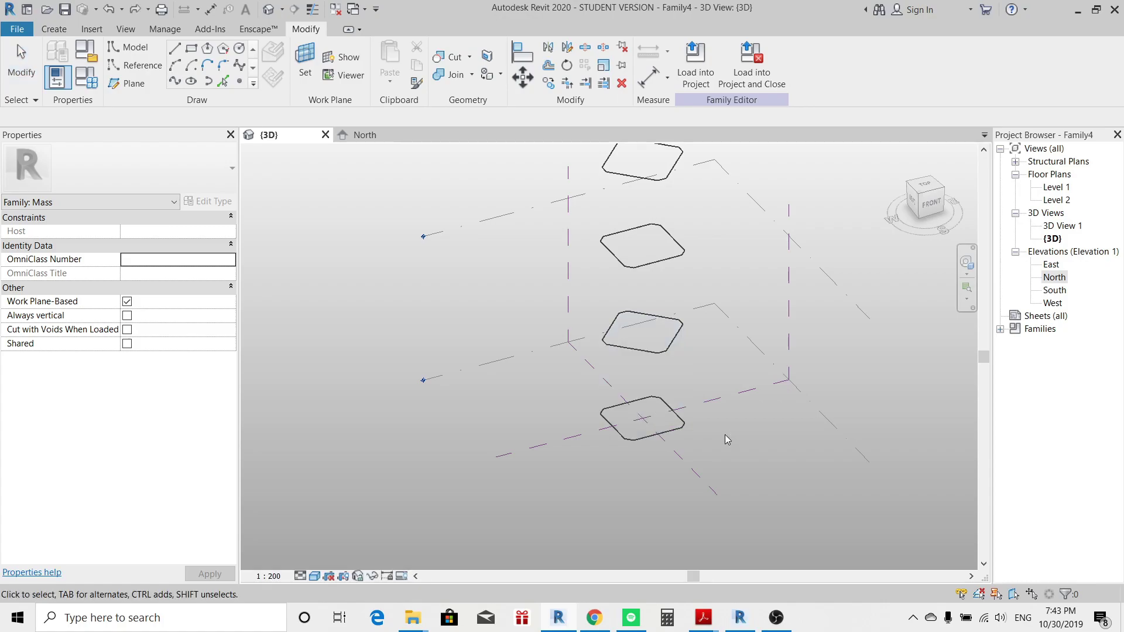
pyautogui.click(680, 431)
pyautogui.scroll(-2, 641, 422)
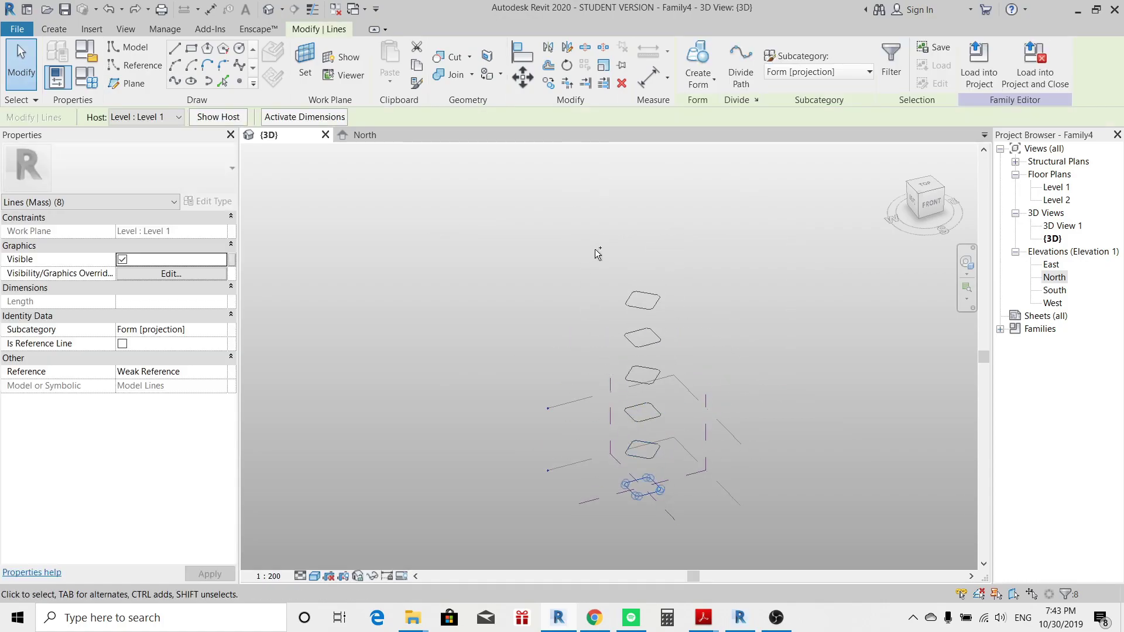
# Select all six stacked profile loops and loft them into one twisting solid form
pyautogui.moveTo(601, 250); pyautogui.dragTo(666, 555)
pyautogui.moveTo(664, 514); pyautogui.dragTo(707, 512)
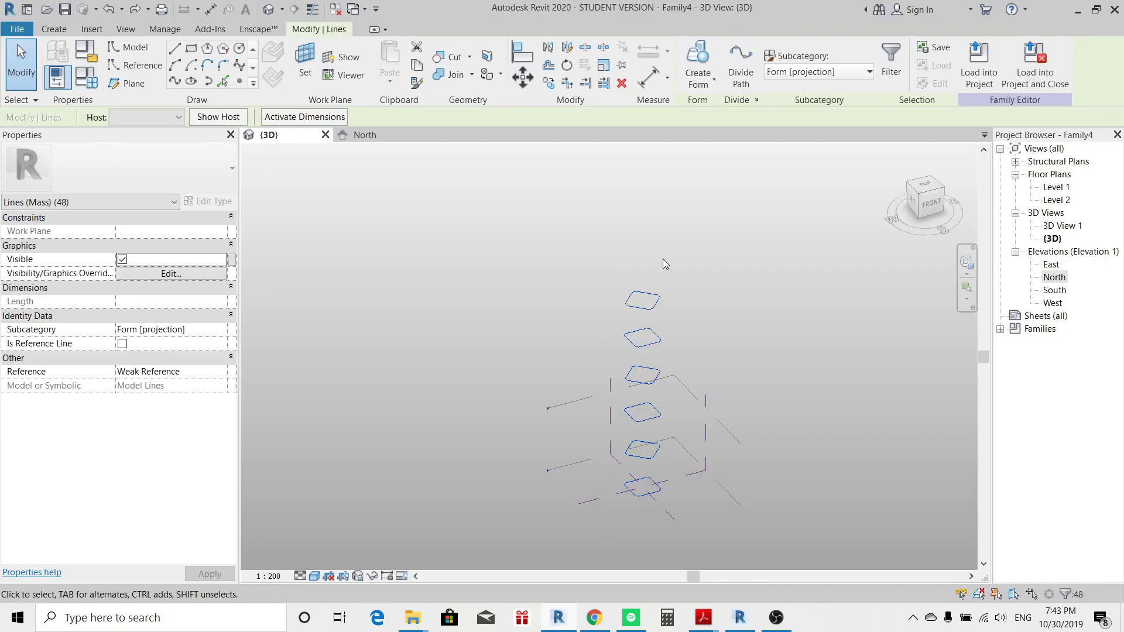
pyautogui.click(698, 62)
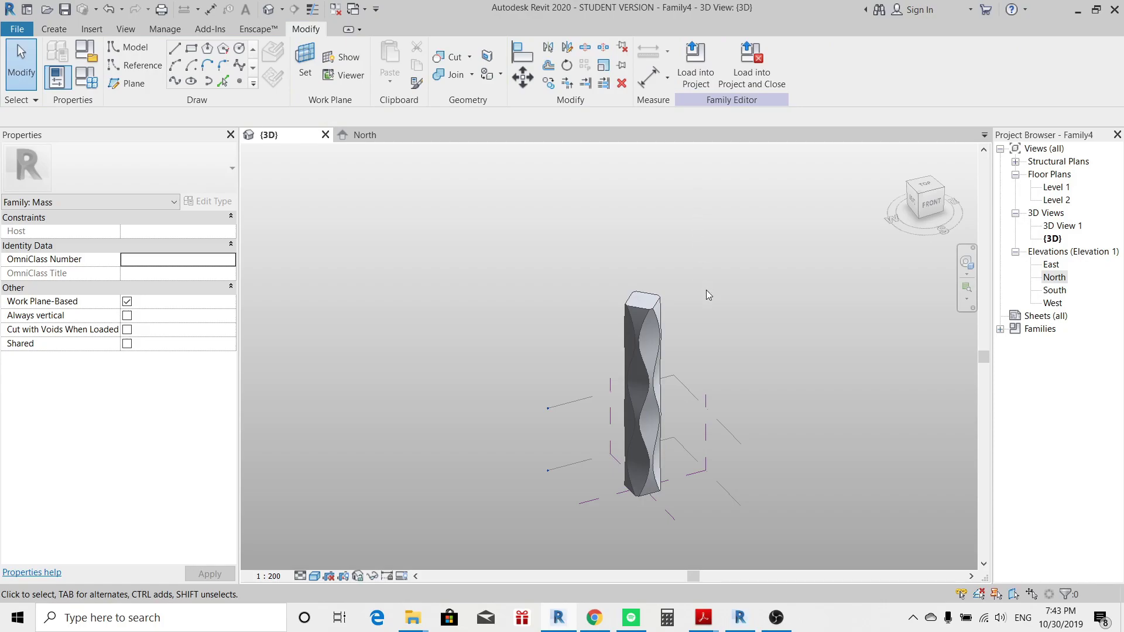
pyautogui.keyDown('shift'); pyautogui.moveTo(706, 295); pyautogui.dragTo(681, 287, button='middle'); pyautogui.keyUp('shift')
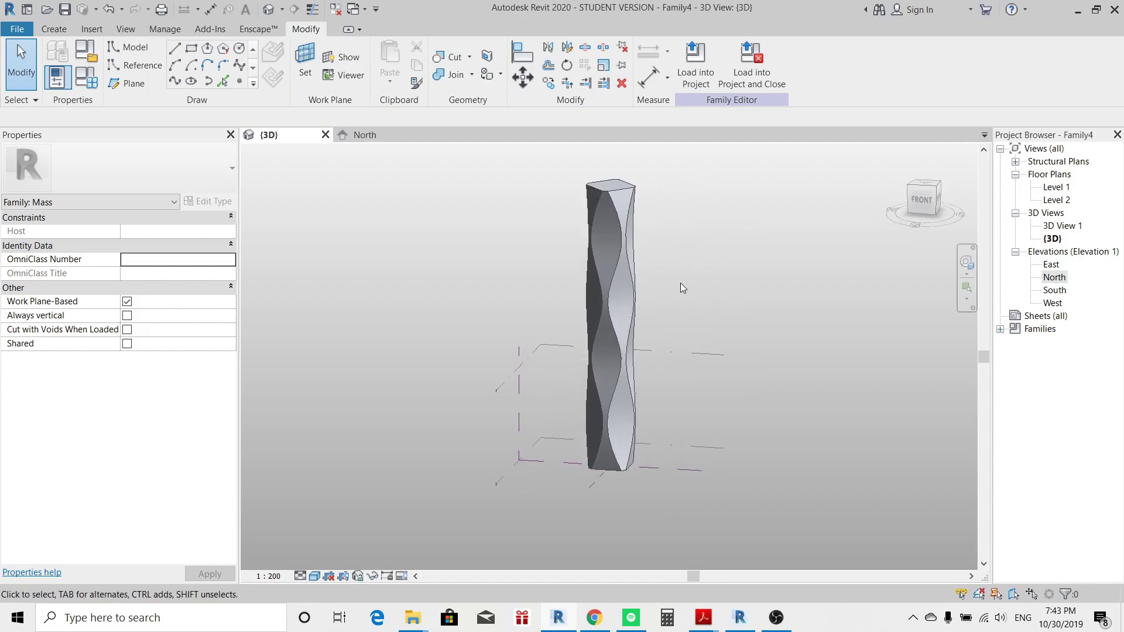
pyautogui.scroll(2, 610, 210)
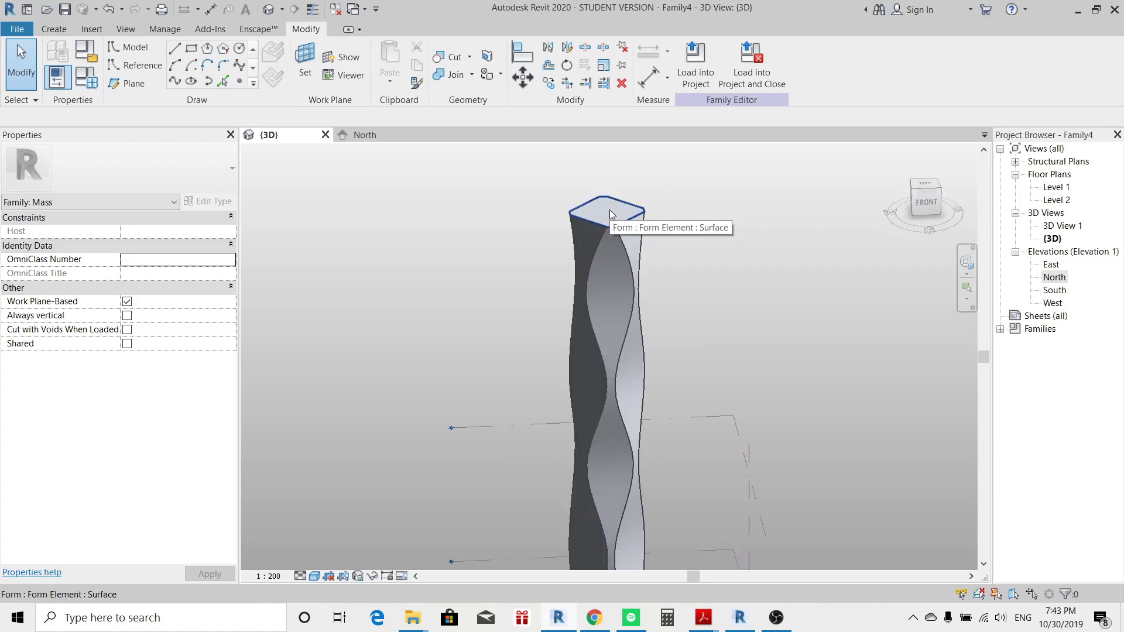
# Select the tower's top face and scale it down to about 0.87 of its size
pyautogui.click(613, 214)
pyautogui.keyDown('shift'); pyautogui.moveTo(616, 218); pyautogui.dragTo(624, 508, button='middle'); pyautogui.keyUp('shift')
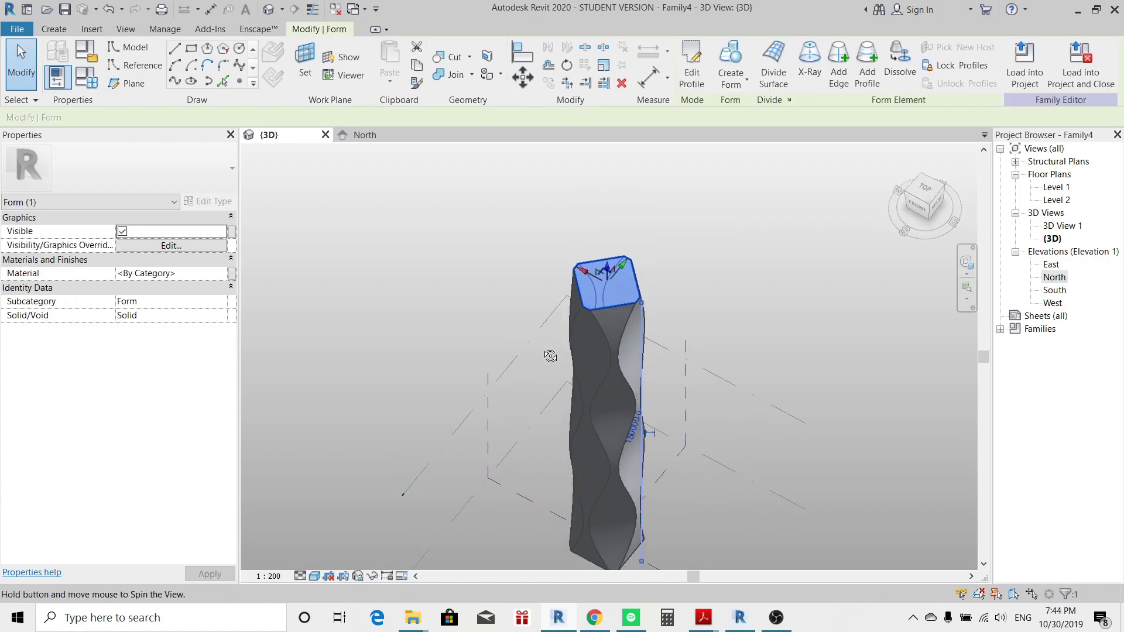
pyautogui.scroll(2, 624, 508)
pyautogui.press('r')
pyautogui.press('e')
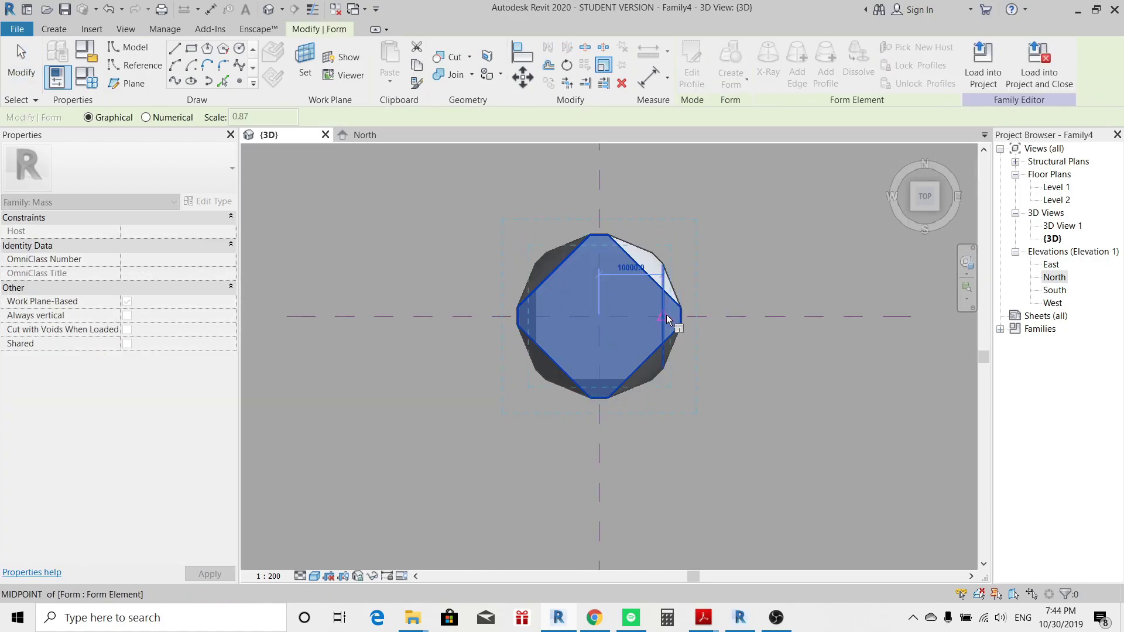